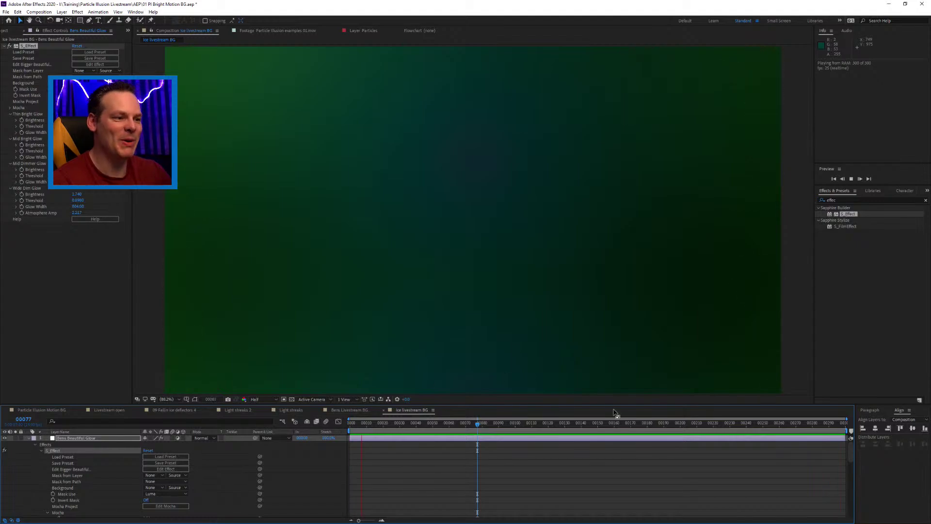
Step: Scrub through the Ice livestream BG composition at several frames and collapse the Bens Beautiful Glow layer's properties
left_click_drag(617, 422, 685, 426)
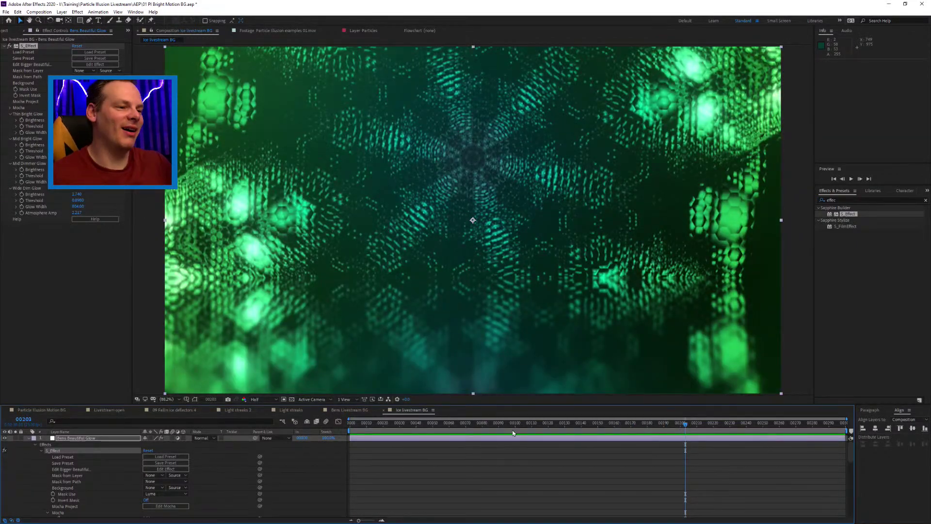
left_click_drag(563, 423, 554, 423)
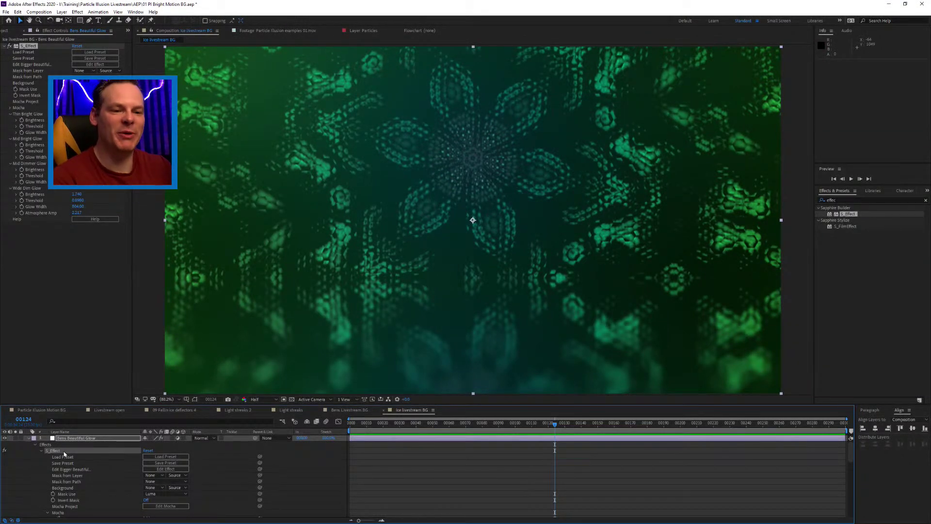
left_click(29, 438)
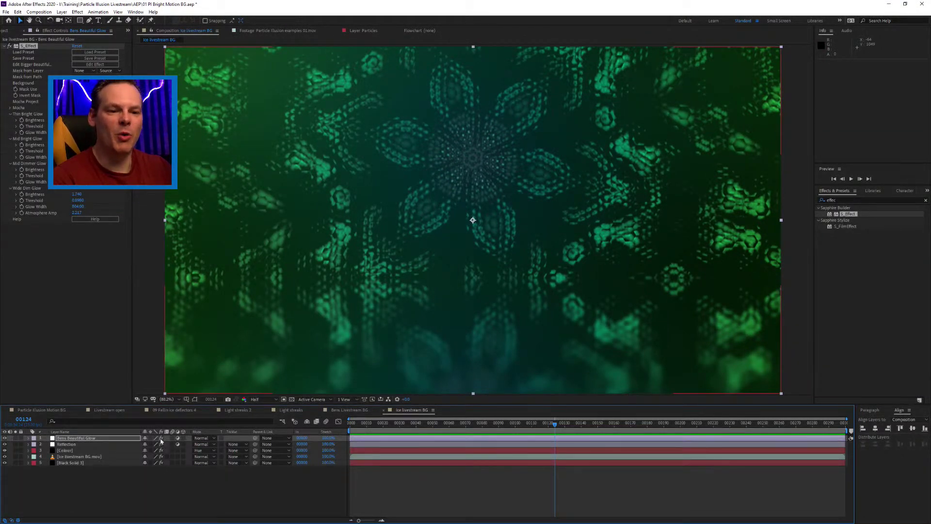
Step: Isolate the Ice livestream BG.mov layer by hiding the effect layers and soloing it, and preview the raw particle animation
left_click(5, 456)
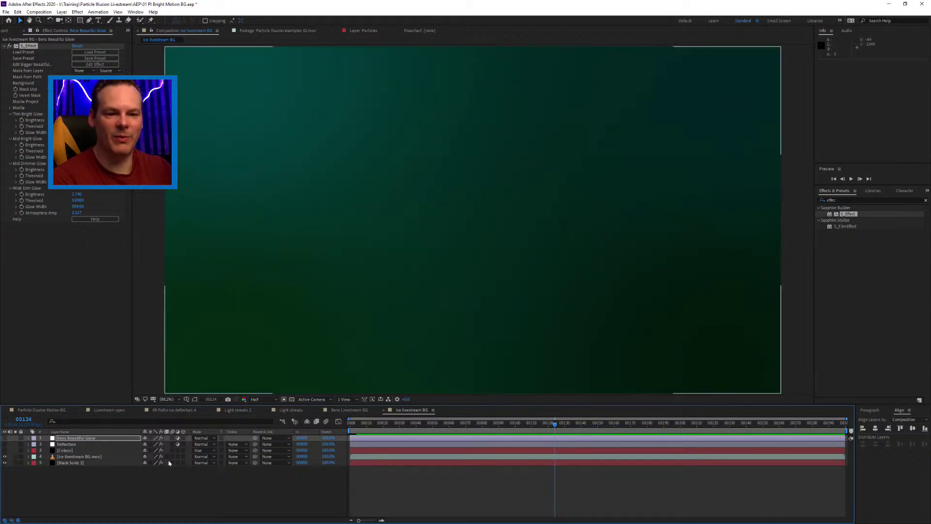
left_click(4, 456)
left_click(15, 457)
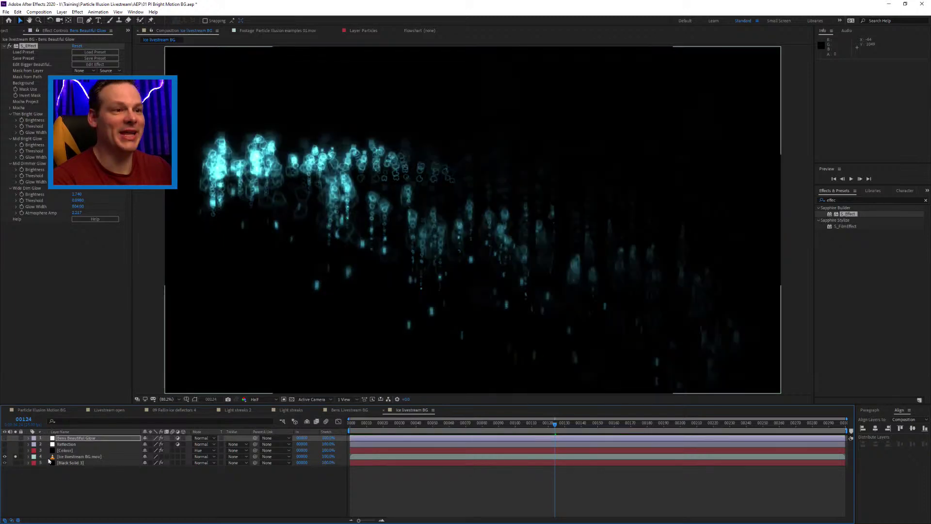
left_click_drag(361, 423, 610, 420)
key("space")
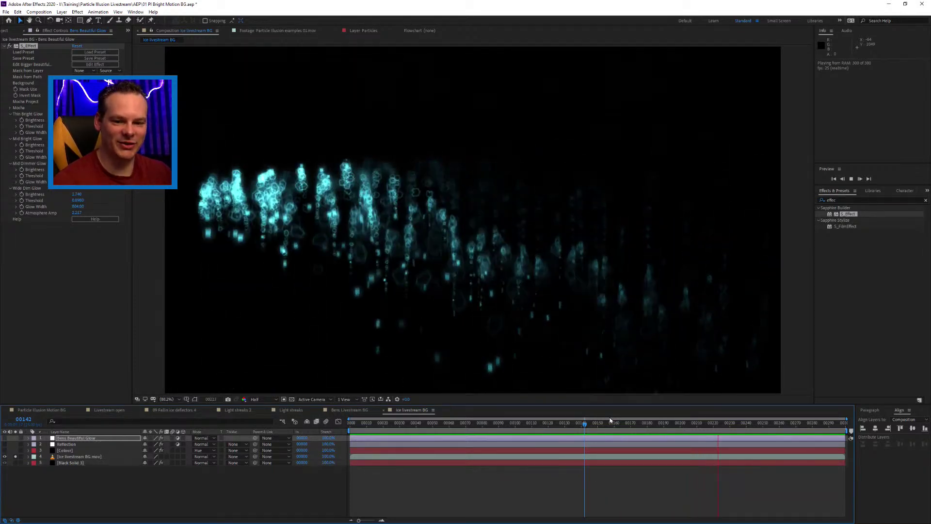
left_click(431, 430)
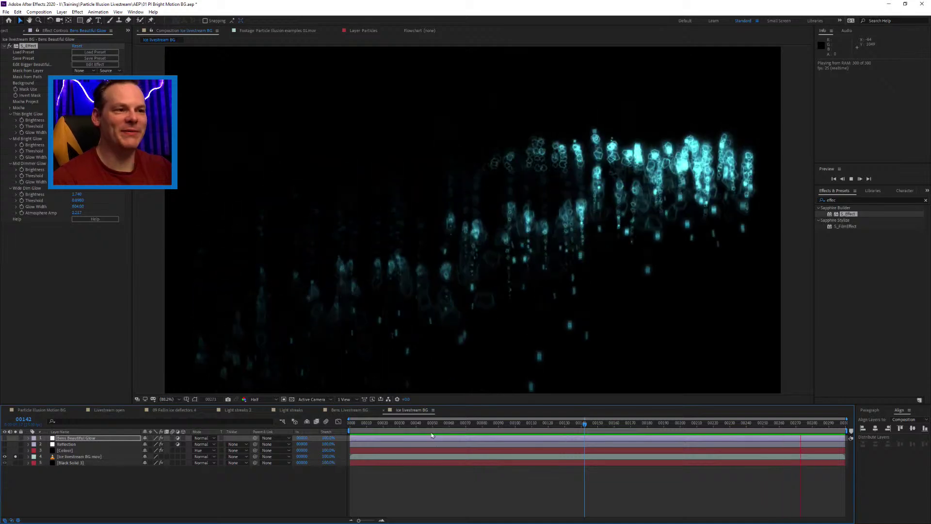
key("Page_Up")
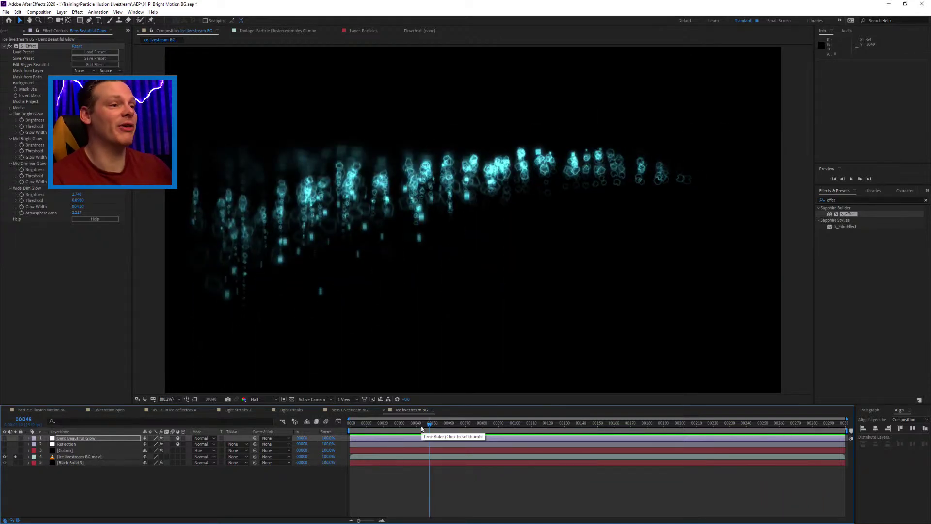
Step: Unsolo the Ice livestream BG.mov layer with all layers visible again and scrub through the full composite
left_click(15, 457)
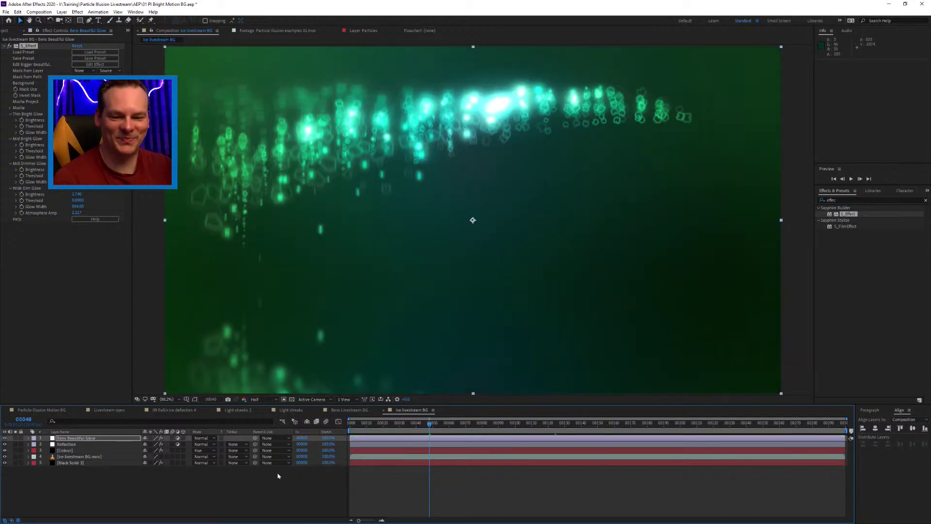
left_click(265, 493)
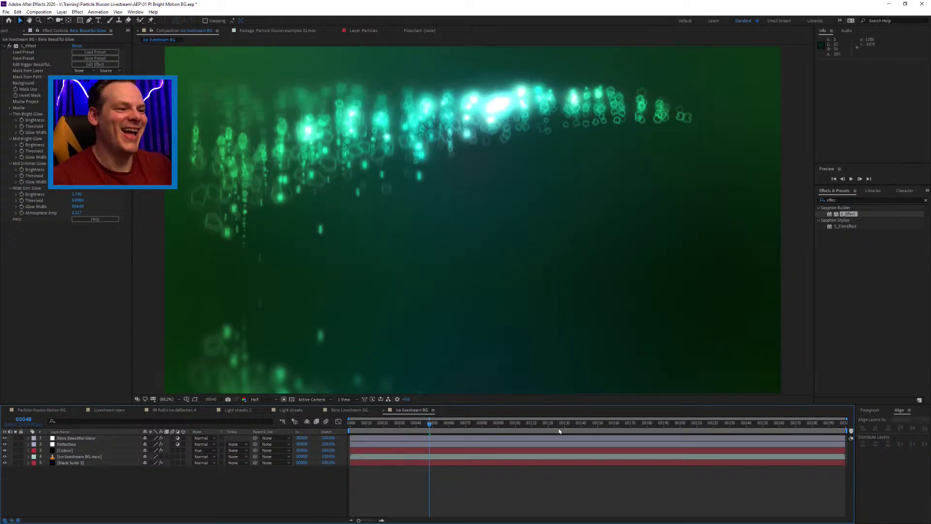
left_click_drag(564, 423, 456, 422)
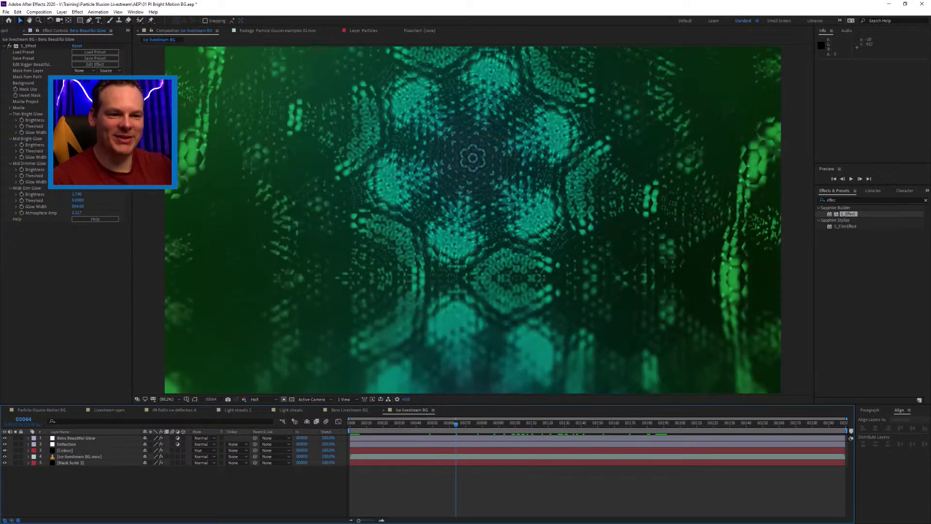
Step: Switch to the Livestream open composition and preview its kaleidoscope animation at different frames
left_click(113, 410)
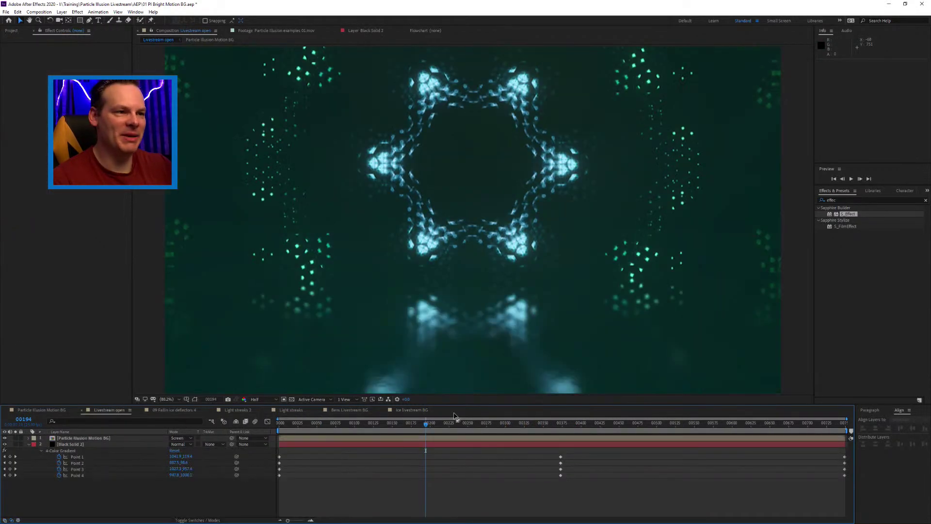
left_click_drag(466, 423, 498, 425)
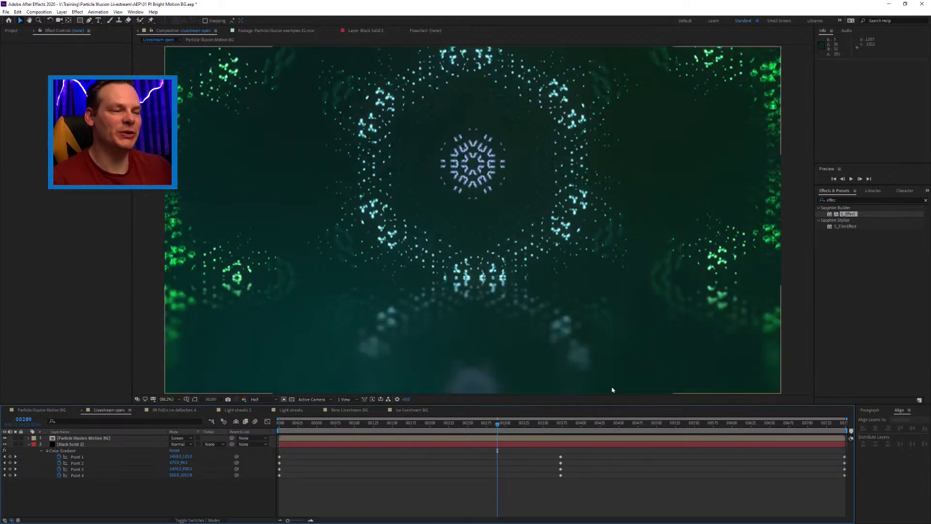
left_click(617, 426)
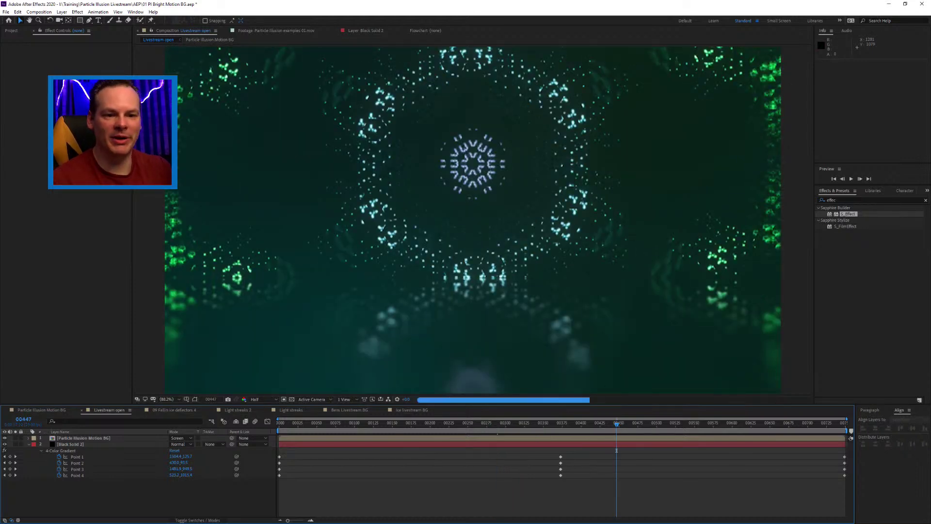
Step: Open the Particle Illusion Motion BG composition and collapse the selected lower Particles layer to show the full layer stack
left_click(35, 411)
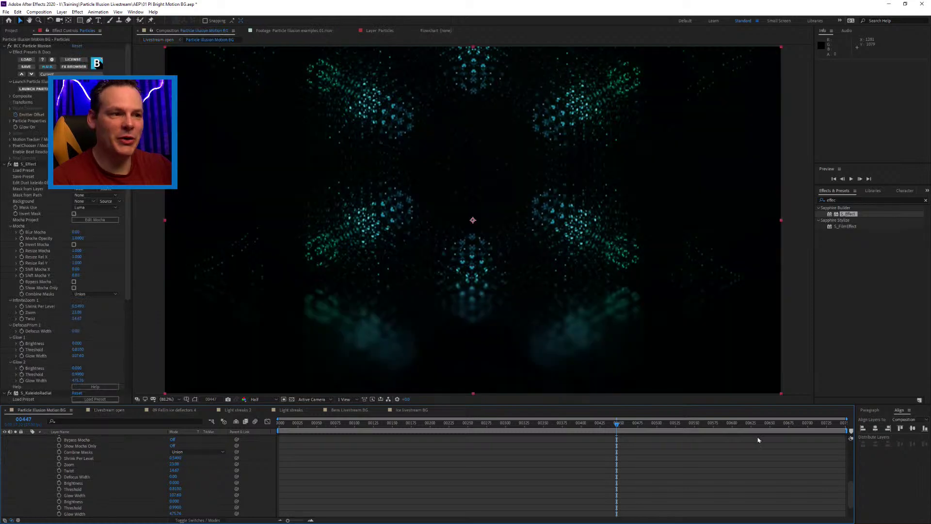
left_click_drag(851, 485, 848, 410)
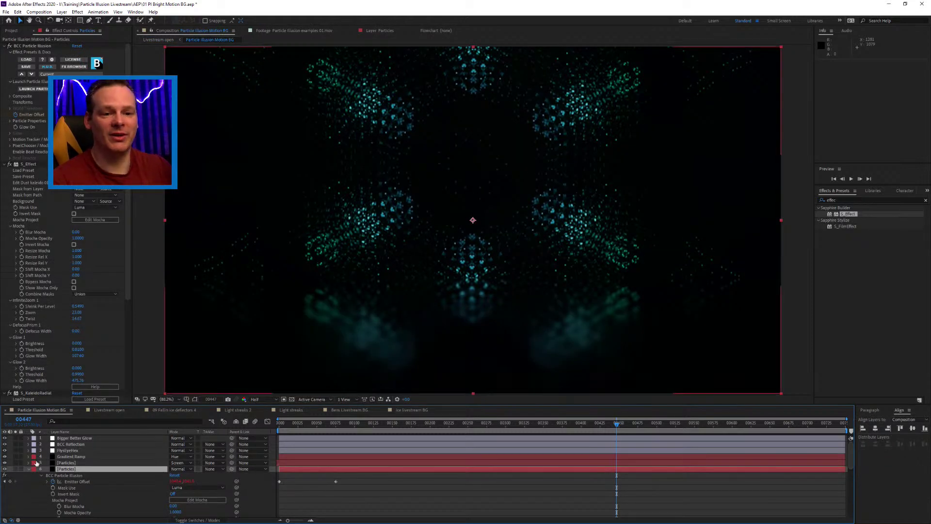
left_click(28, 470)
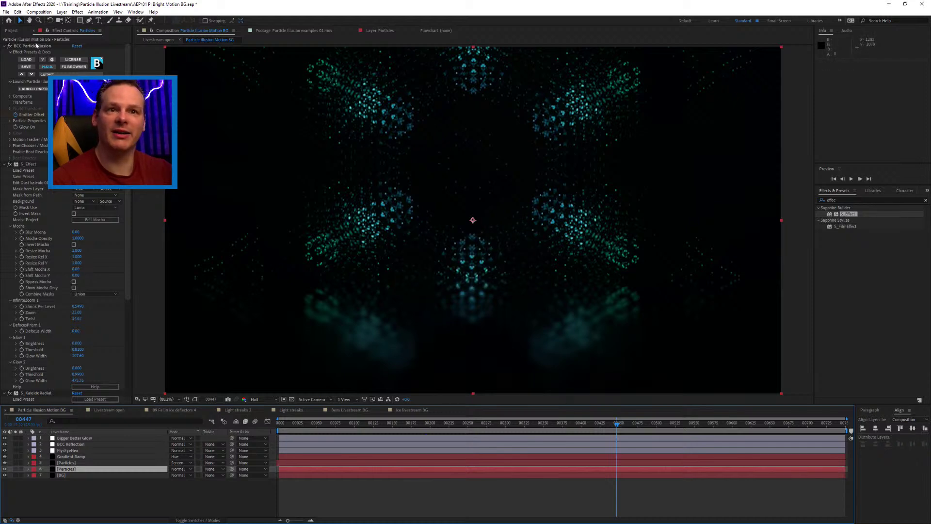
Step: Launch Particle Illusion from the Particles layer's BCC Particle Illusion effect and play the ice falls emitter, stopping partway through
left_click(37, 45)
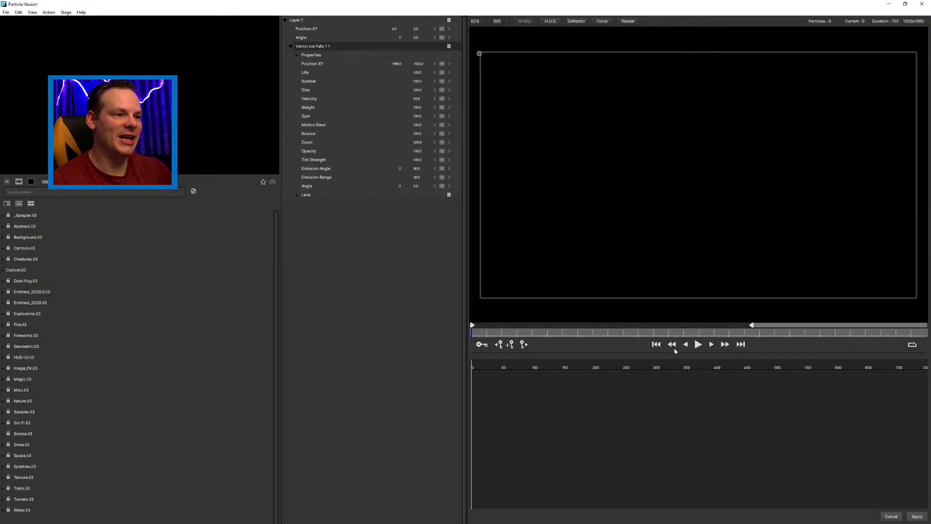
left_click(698, 345)
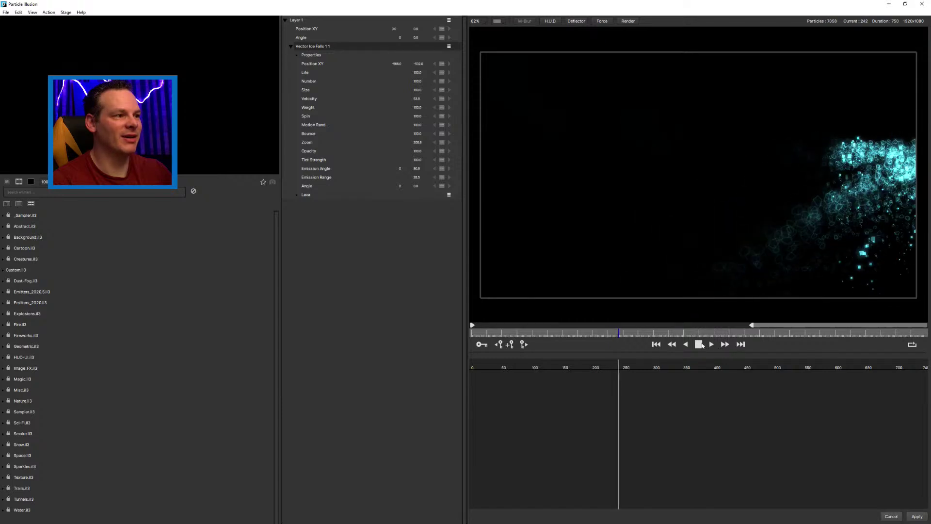
left_click(699, 343)
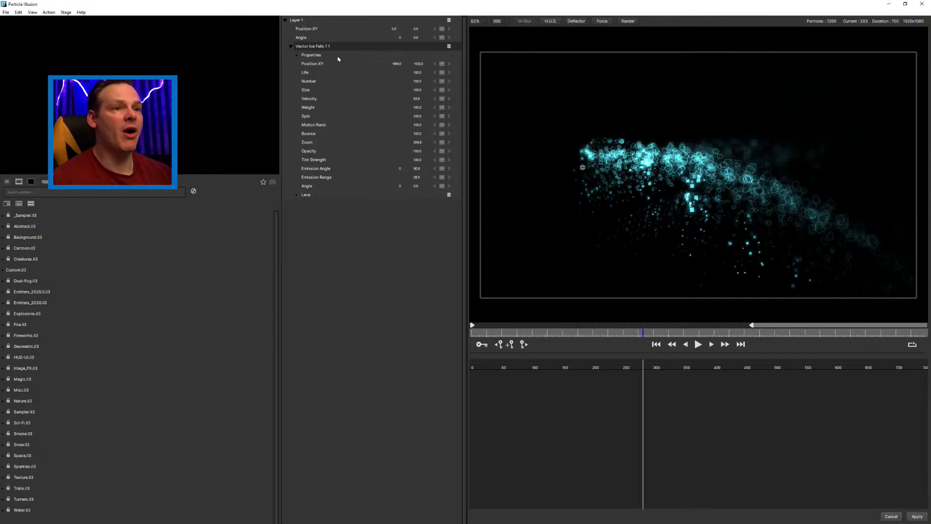
Step: Examine the Vector Ice Falls emitter's general properties and the parameters of its nested Lava emitter
left_click(296, 56)
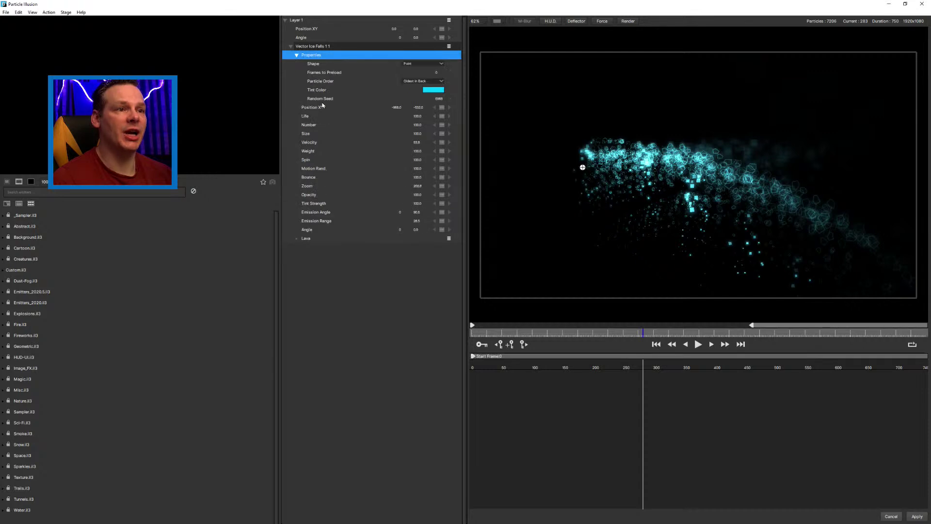
left_click(296, 58)
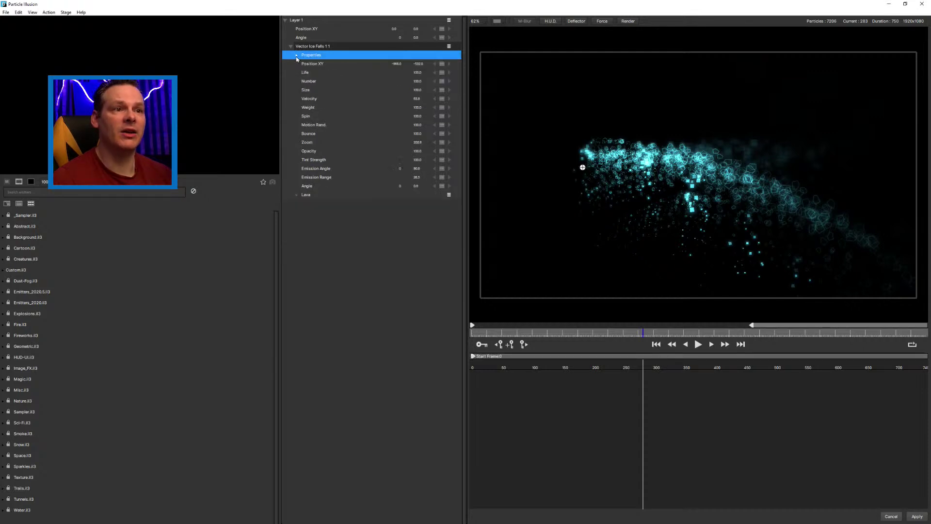
left_click(323, 194)
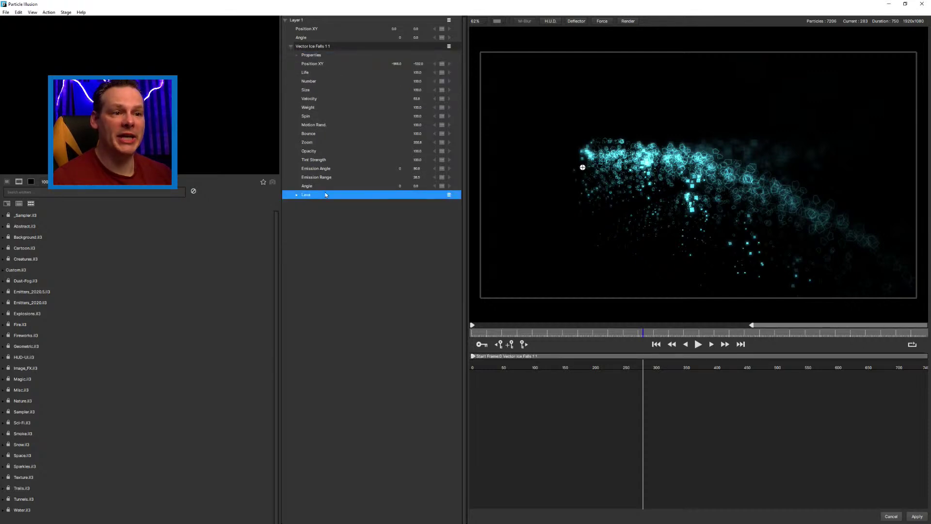
left_click(297, 196)
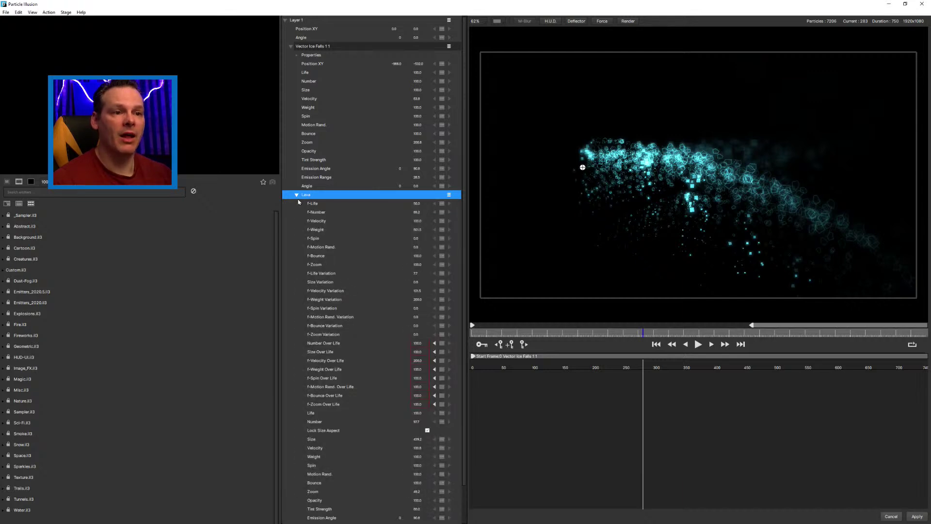
scroll(464, 280, "down", 2)
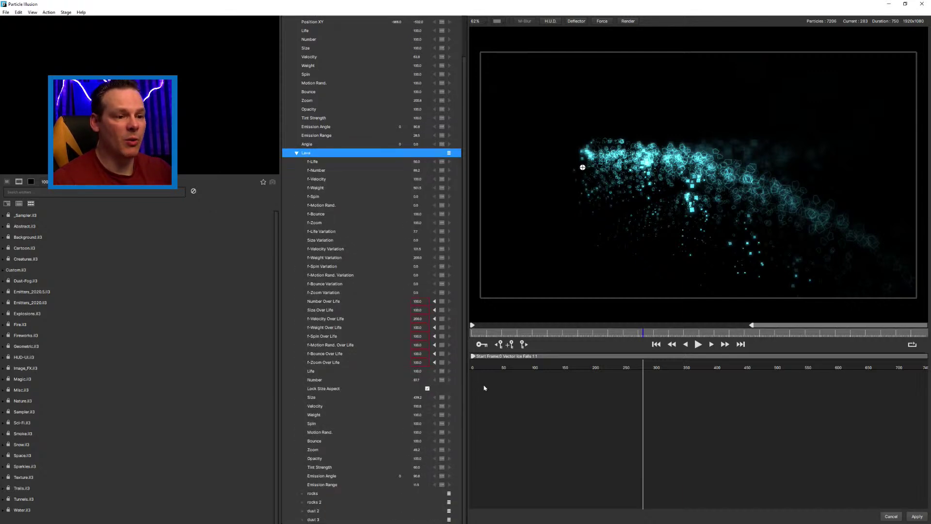
Step: Expand the rocks particle's properties, open its shape image library, and move that window clear of the preview
left_click(303, 495)
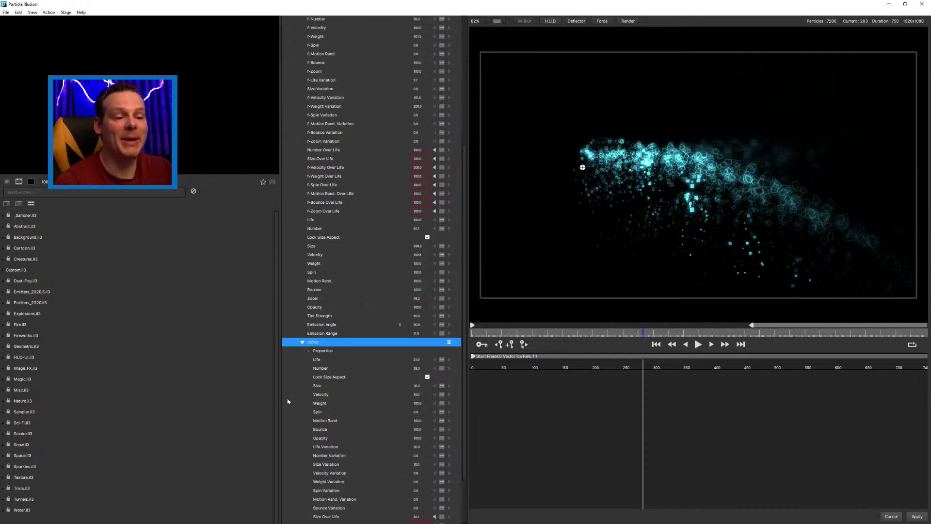
left_click(309, 351)
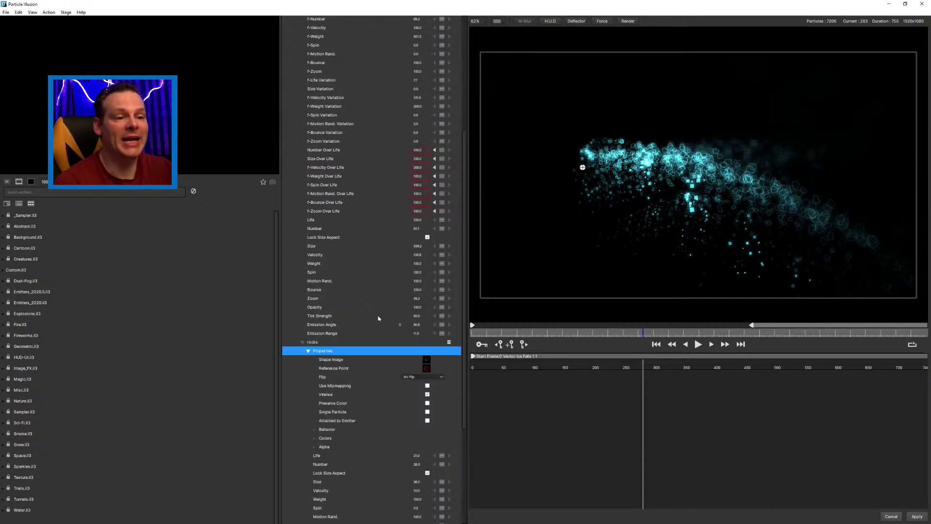
left_click(426, 359)
left_click_drag(439, 155, 242, 81)
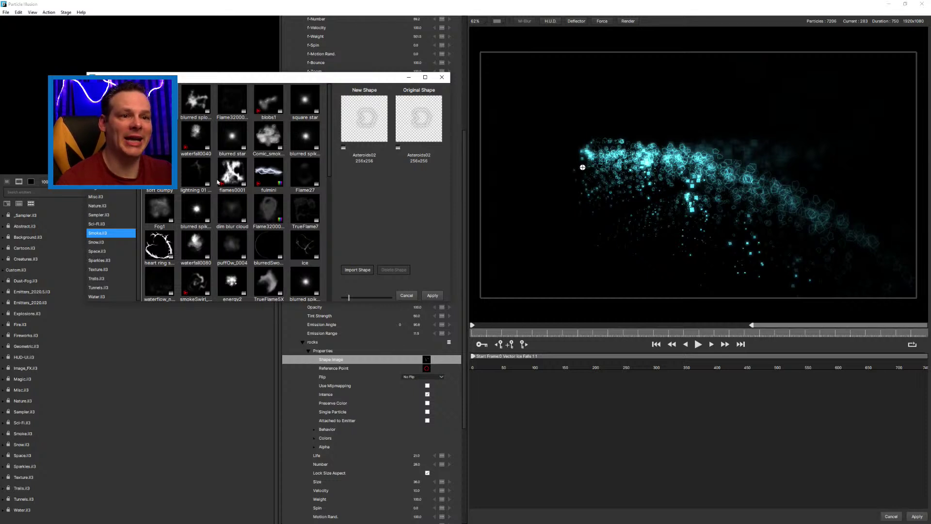
Step: Preview shapes from the Smoke library on the rocks particle, including heart ring smudge 02, Comic_smoke2, flames0001, TrueFlame7 and ice
left_click(157, 249)
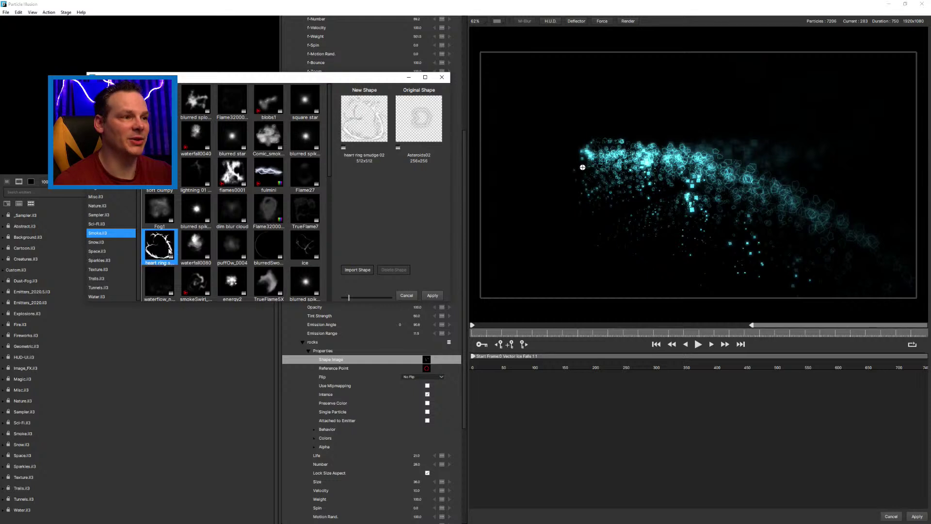
left_click(268, 136)
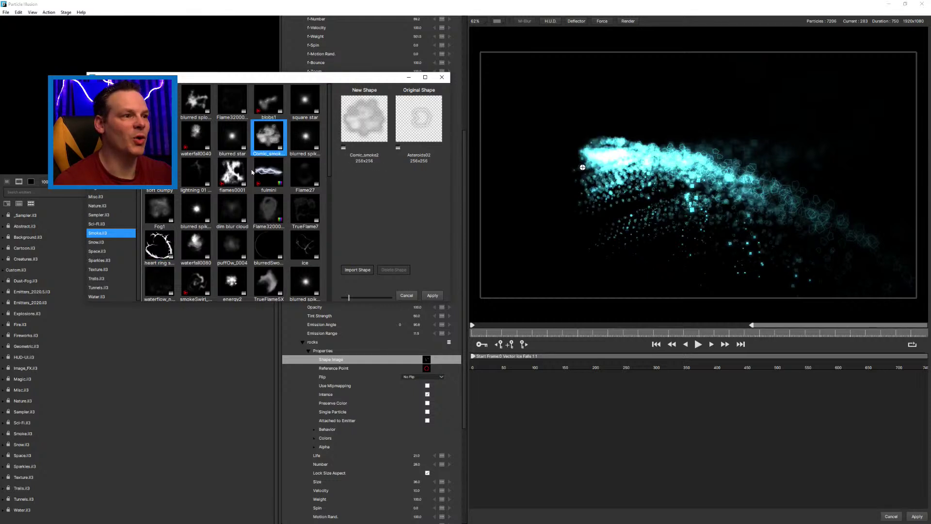
left_click(232, 172)
left_click(267, 214)
left_click(269, 246)
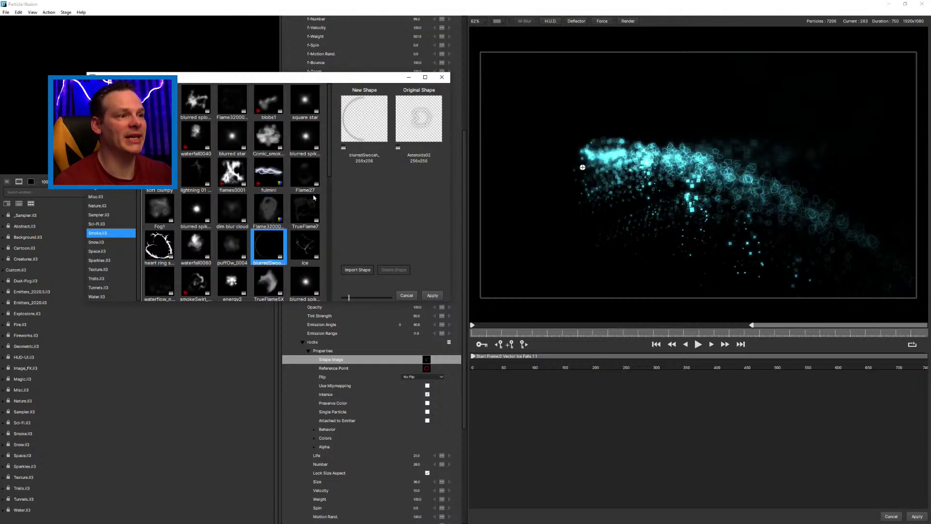
left_click(305, 209)
left_click(306, 263)
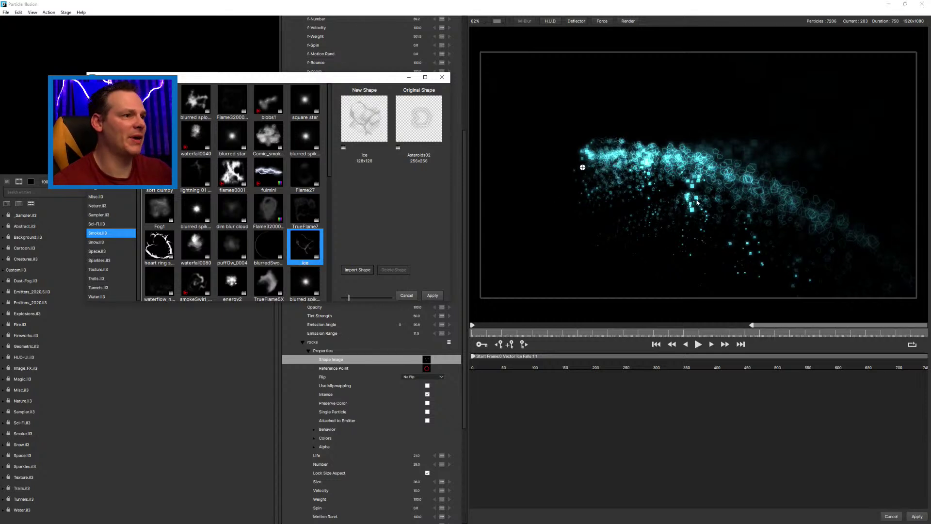
Step: Try the puffOw_0004, TrueFlame5X, blurred spikey star good, blobs1 and Flame320004C7 shapes, then close the shape library without applying one
left_click(273, 253)
left_click(239, 251)
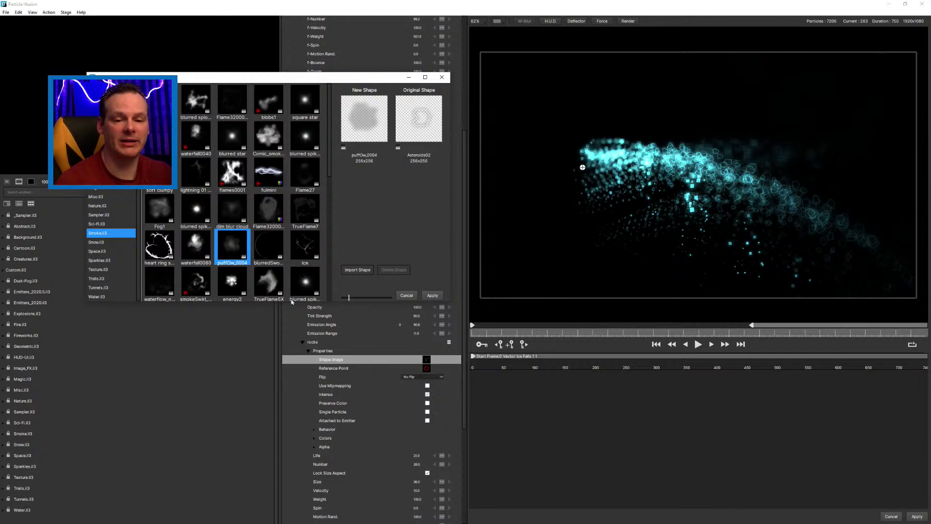
left_click(279, 288)
left_click(304, 284)
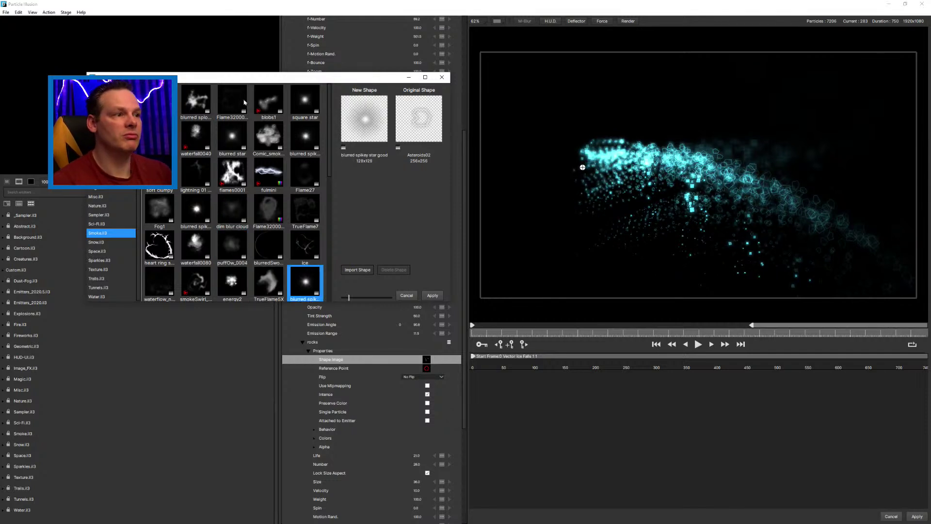
left_click(270, 100)
left_click(240, 103)
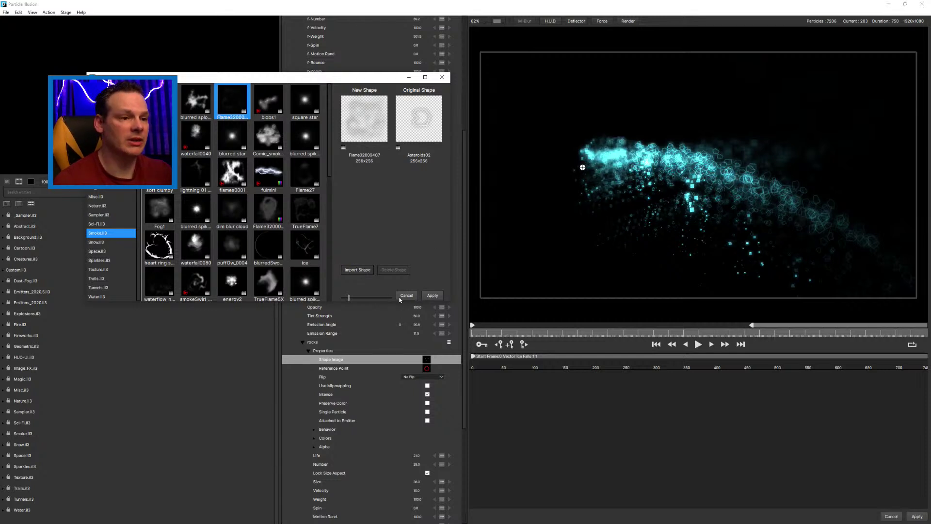
left_click(442, 77)
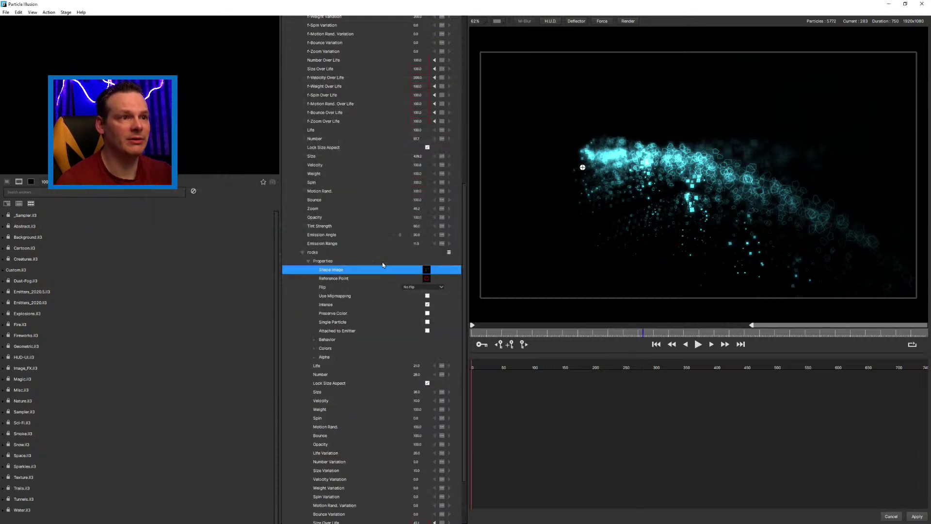
Step: Collapse the rocks particle's settings and disable the rocks, rocks 2 and dust 2 particle types of the Lava emitter
left_click(302, 252)
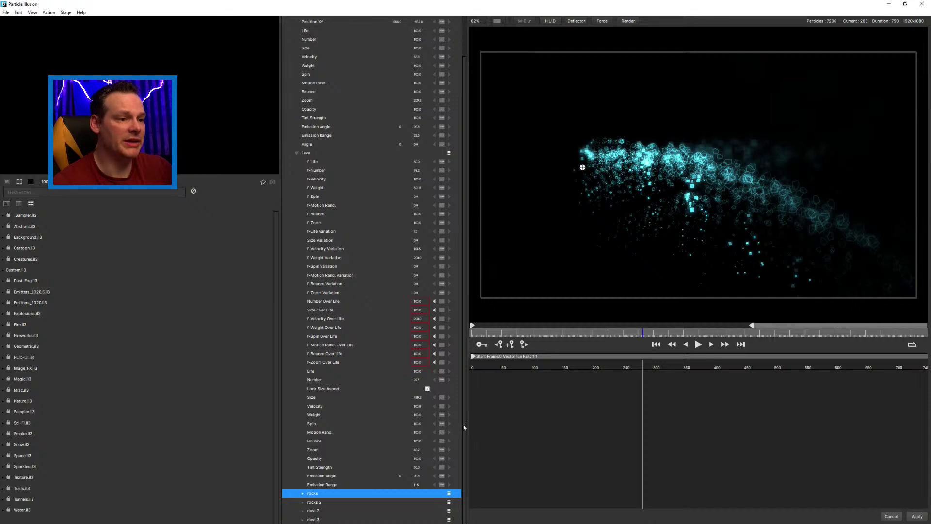
left_click(449, 494)
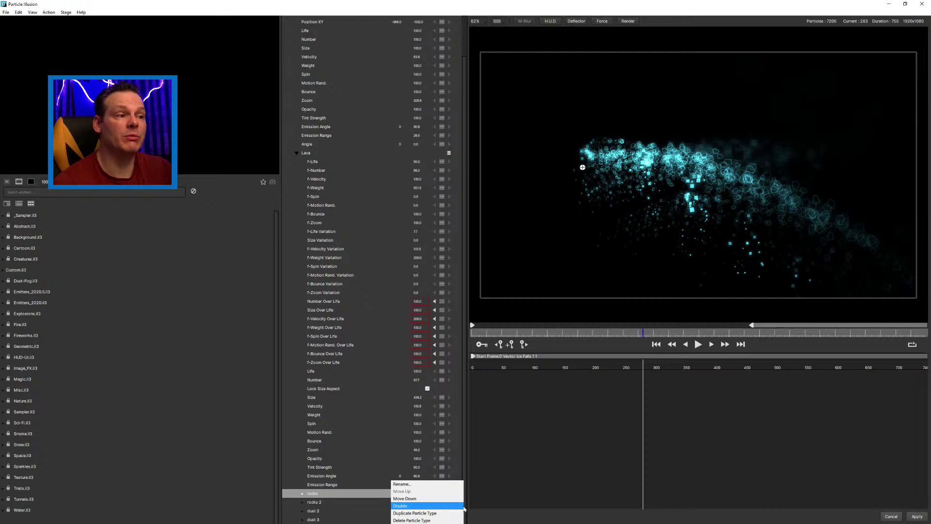
left_click(438, 508)
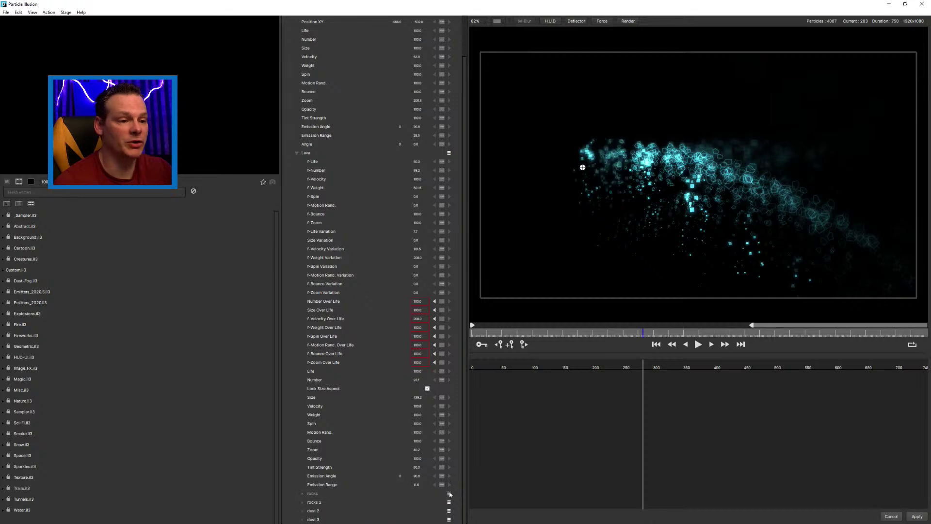
right_click(447, 503)
left_click(447, 505)
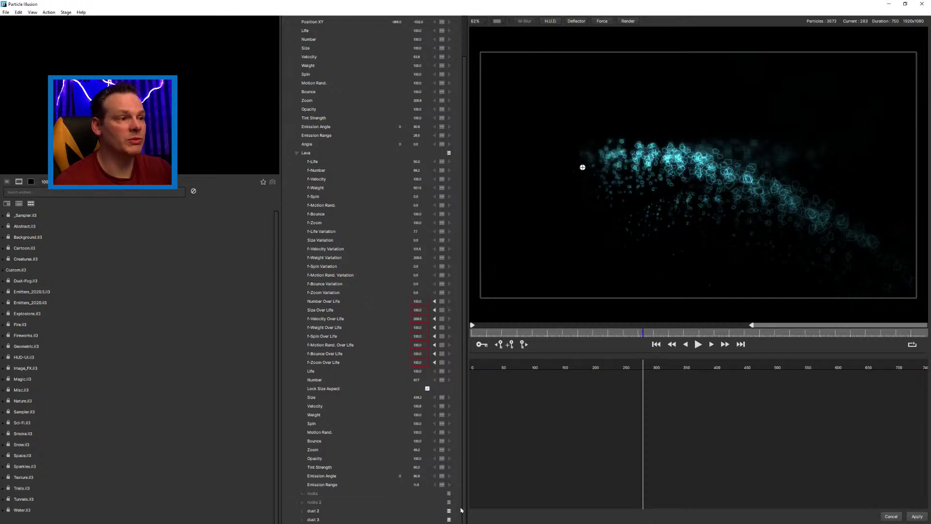
right_click(449, 511)
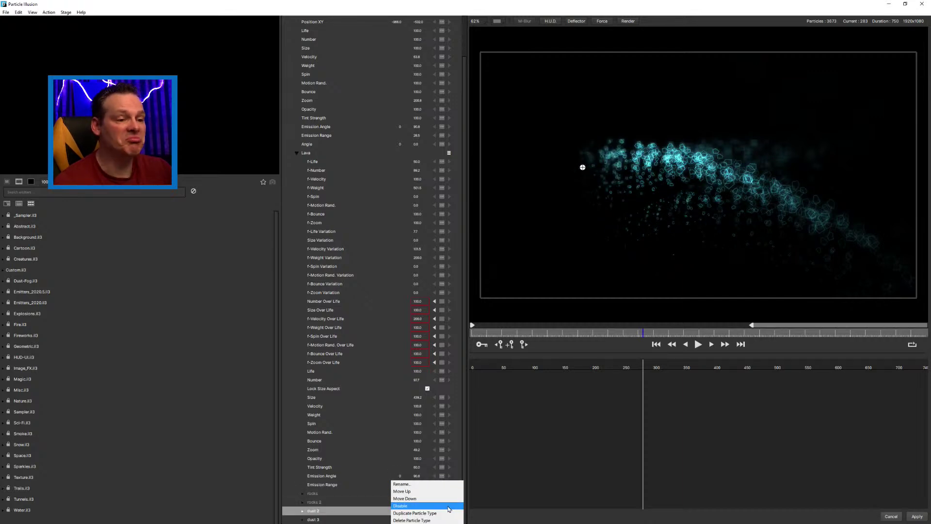
left_click(448, 509)
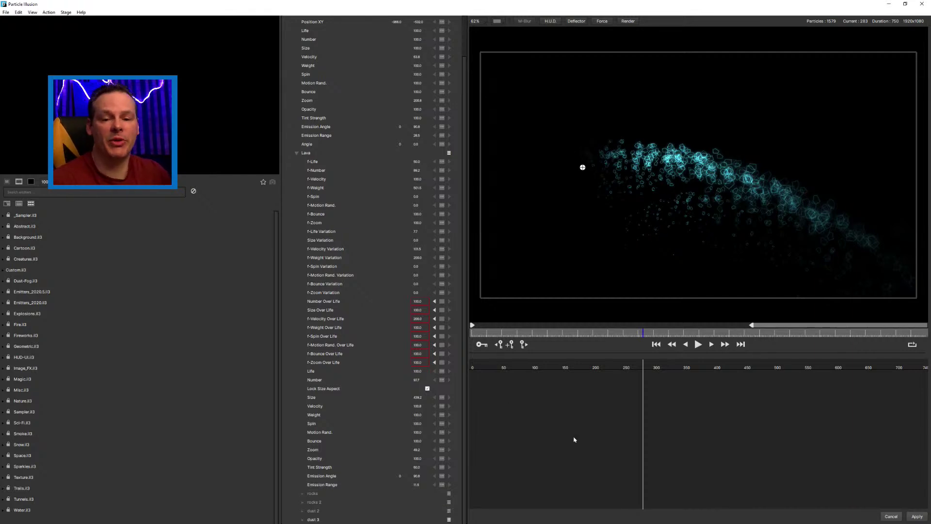
Step: Enable the dust 2, rocks 2 and rocks particle types of the Lava emitter again
left_click(449, 512)
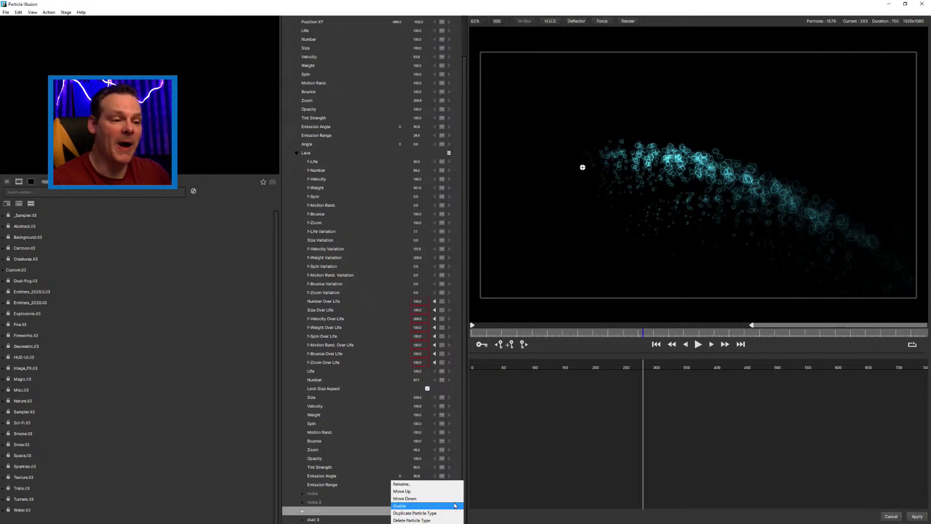
left_click(454, 505)
left_click(449, 502)
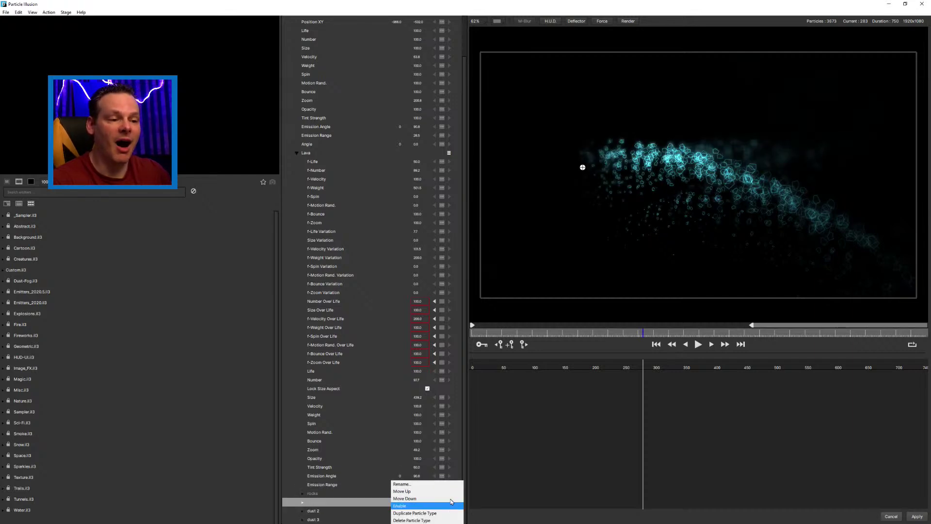
left_click(450, 505)
left_click(450, 494)
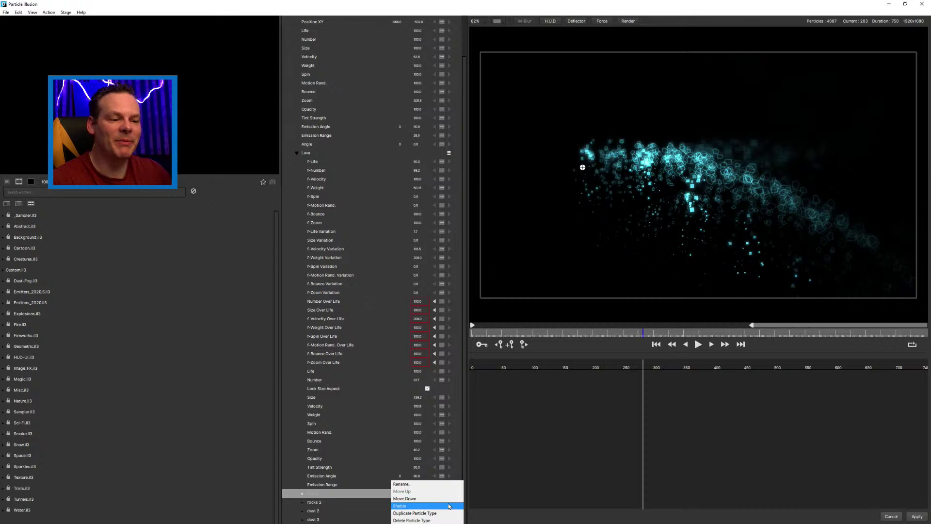
left_click(449, 506)
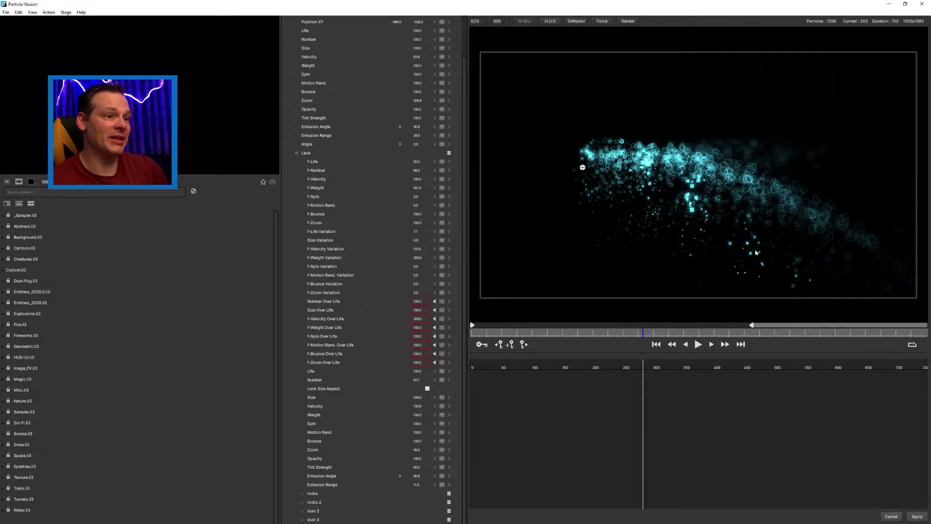
Step: Review the available formats in the render and export settings, then leave Particle Illusion without rendering or applying changes
left_click_drag(705, 335, 696, 332)
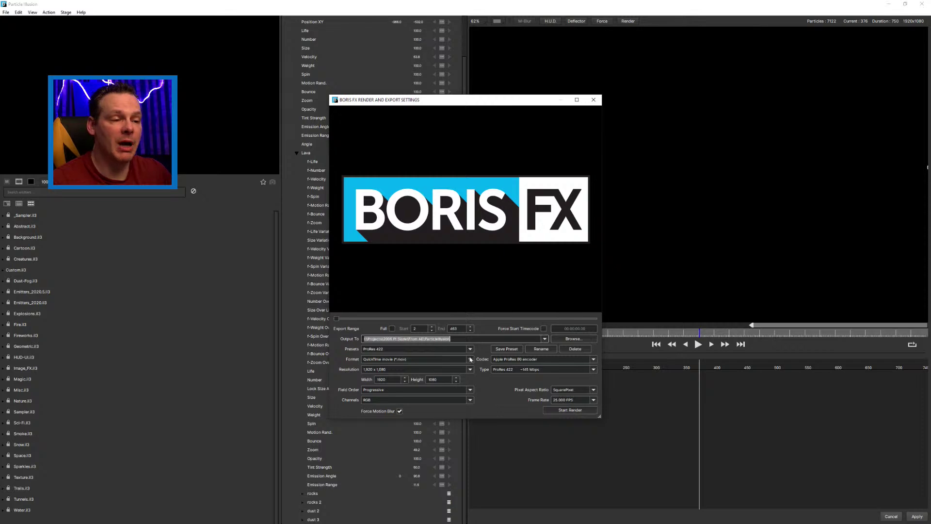
left_click(468, 361)
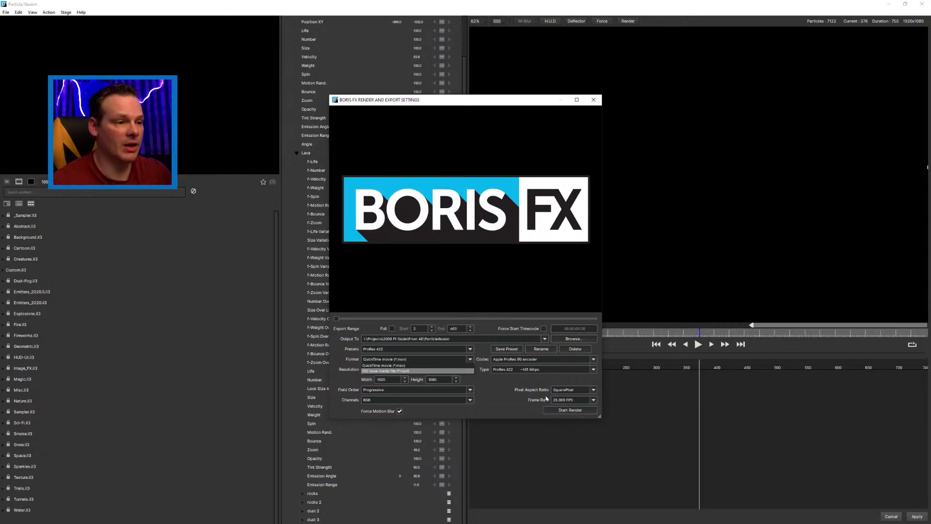
key("Escape")
left_click(594, 100)
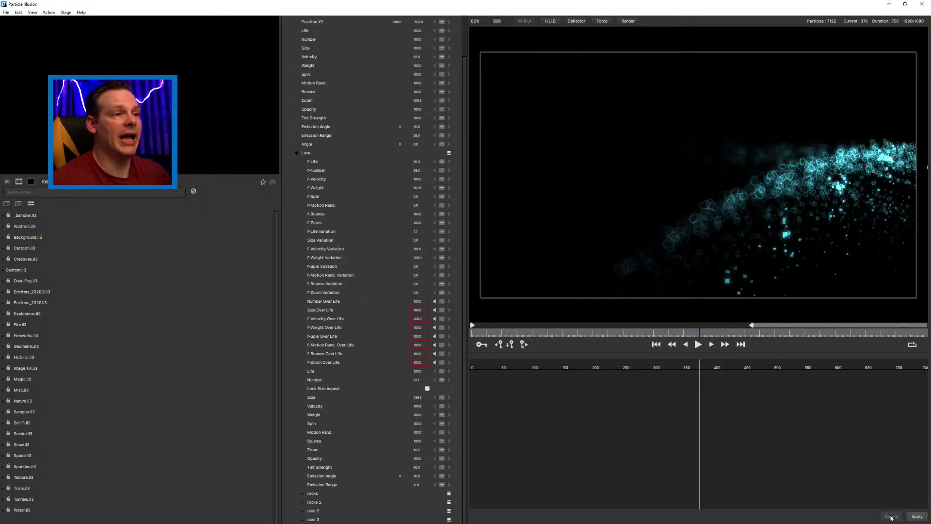
left_click(891, 517)
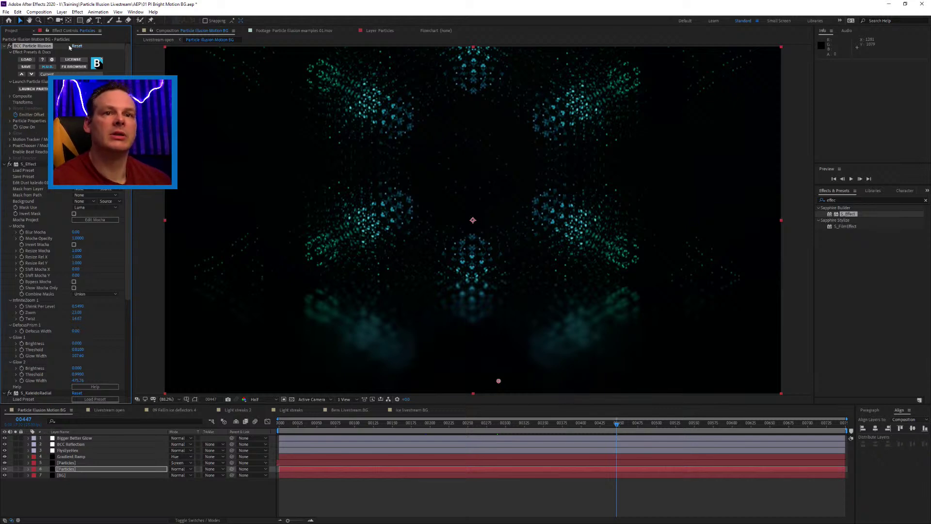
Step: Examine the Particle Properties of the Particles layer's BCC Particle Illusion effect, then collapse the effect
left_click(10, 121)
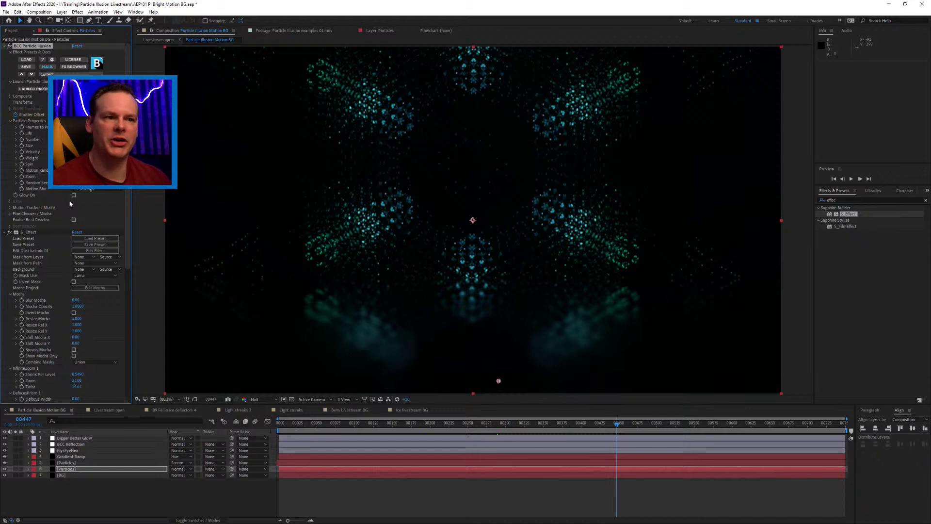
left_click(65, 469)
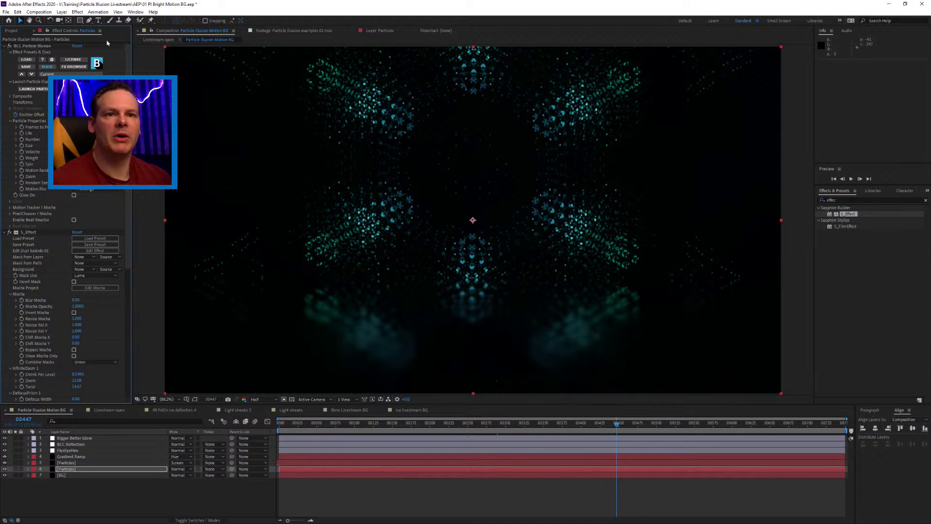
left_click(4, 47)
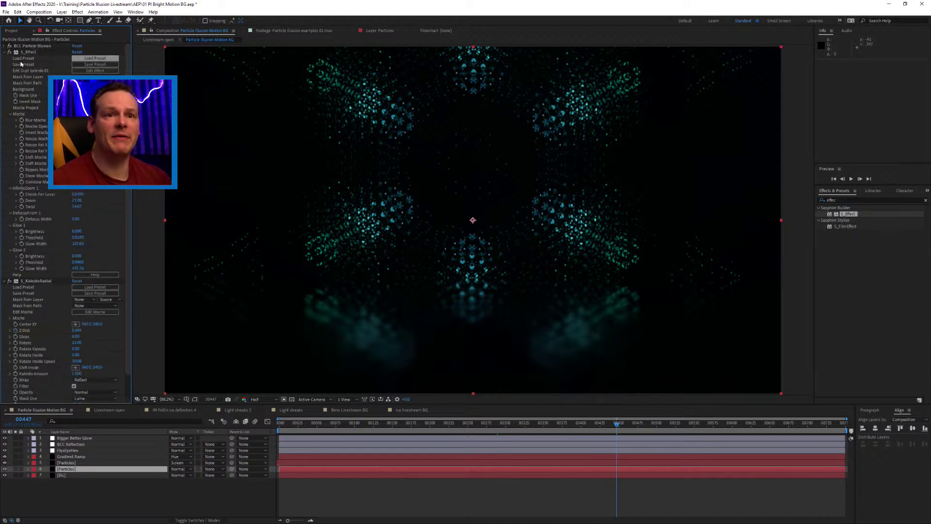
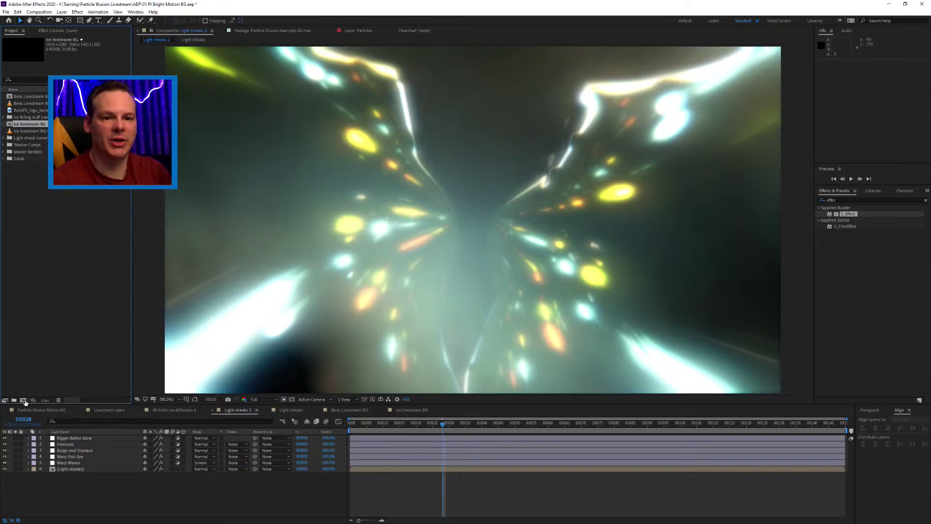
Step: Create a new composition named Particles with the HDTV 1080 25 preset
left_click(23, 400)
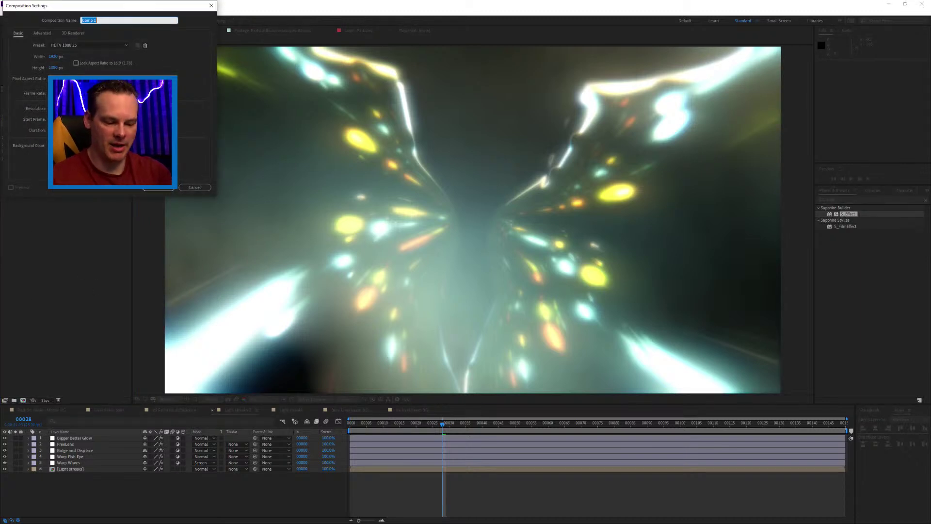
type("Particle")
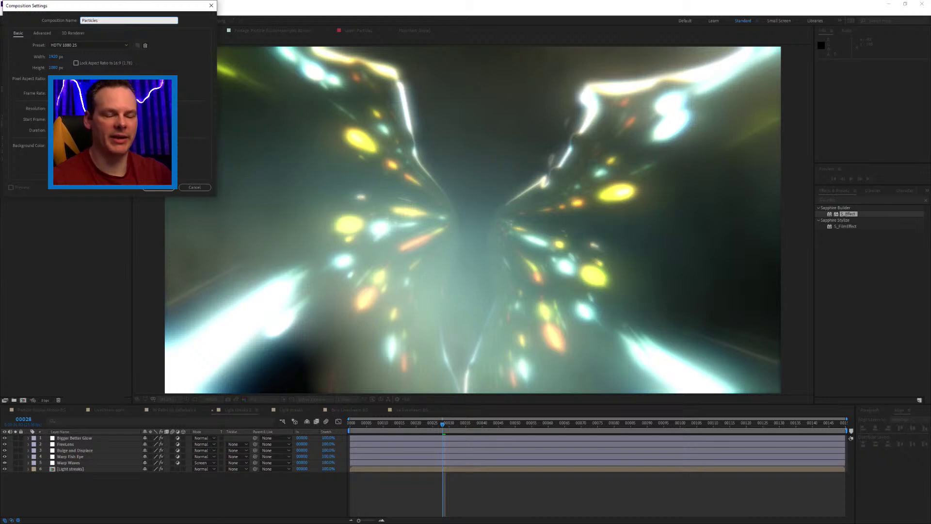
type("s")
key("Return")
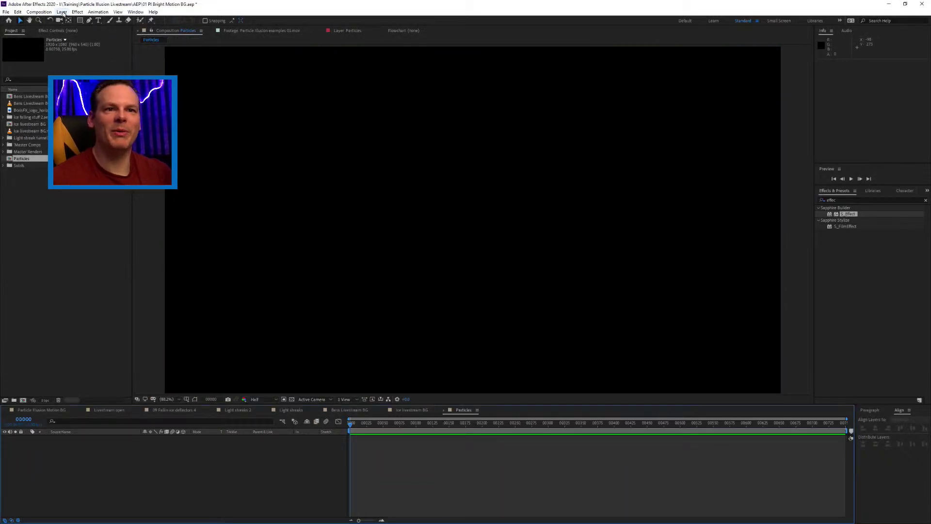
Step: Add a black solid layer with the default settings to the Particles composition
left_click(61, 12)
mouse_move(106, 20)
left_click(221, 29)
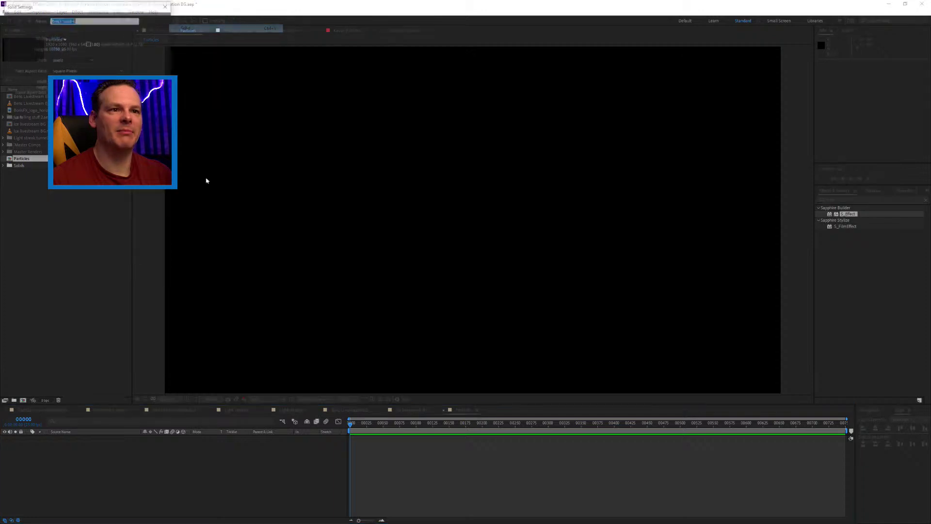
key("Return")
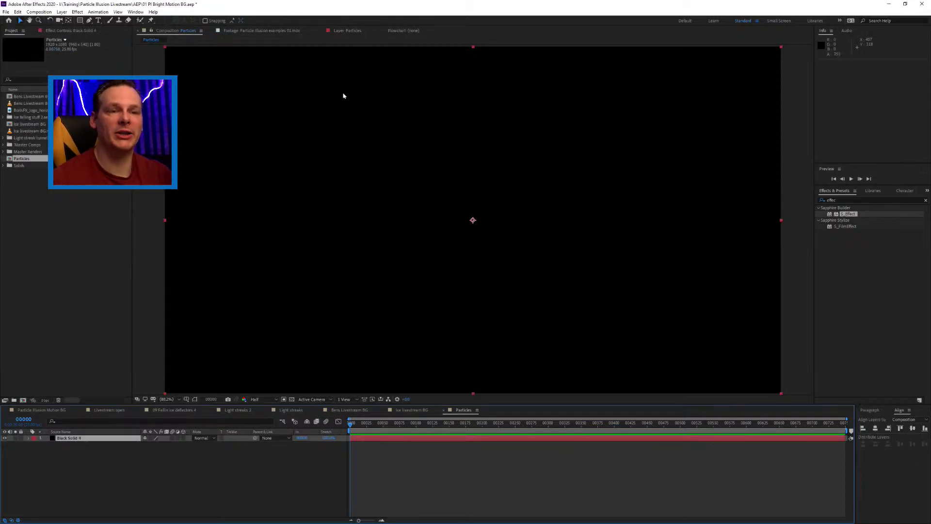
Step: Search the effects for "particl" and apply BCC Particle Illusion to the black solid
left_click(841, 200)
type("particl")
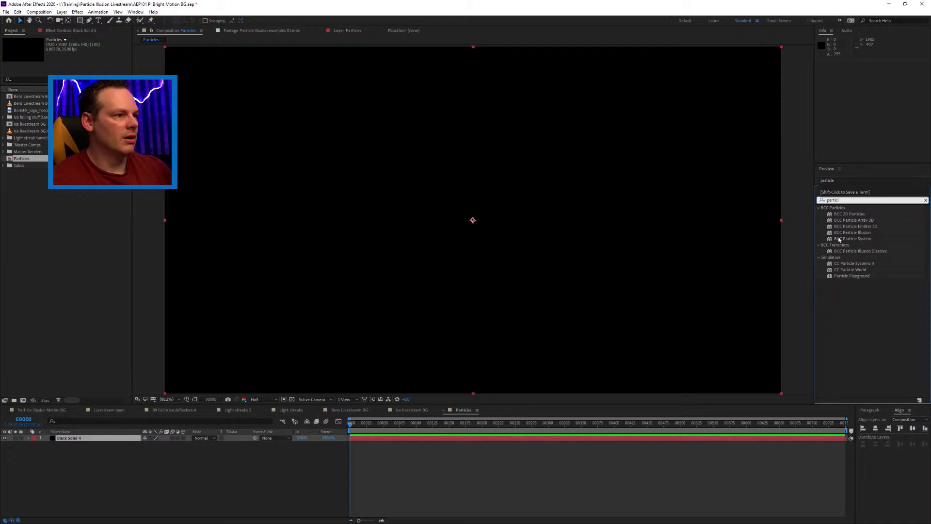
left_click_drag(849, 233, 538, 437)
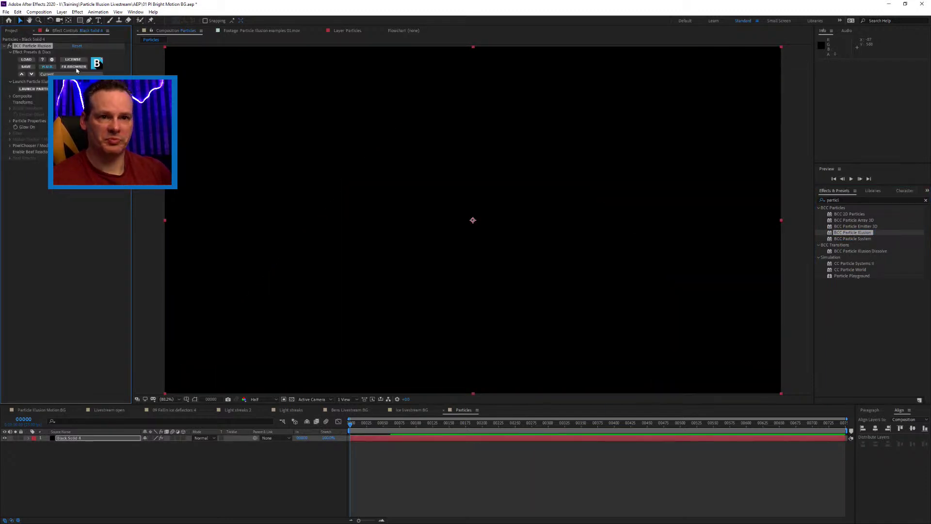
Step: Launch Particle Illusion from the solid's effect and start opening an existing project, discarding the current changes
left_click(21, 73)
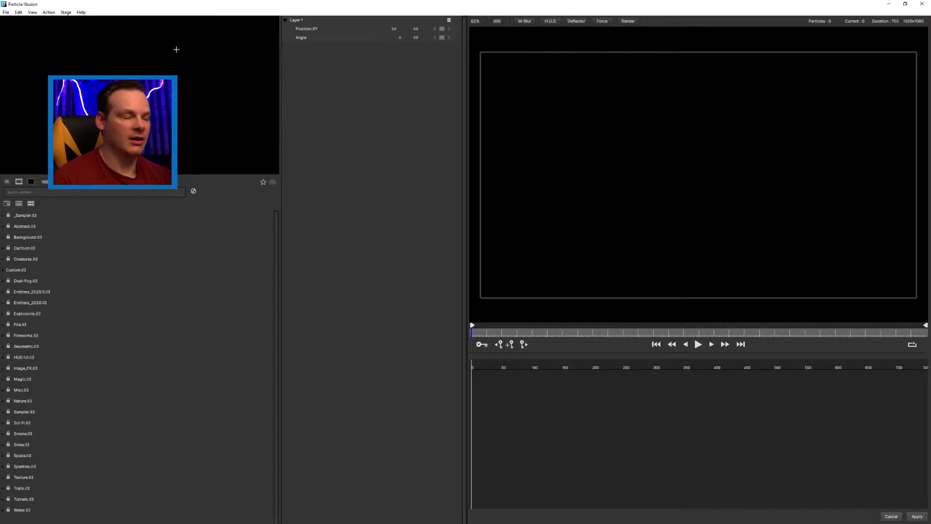
left_click(5, 13)
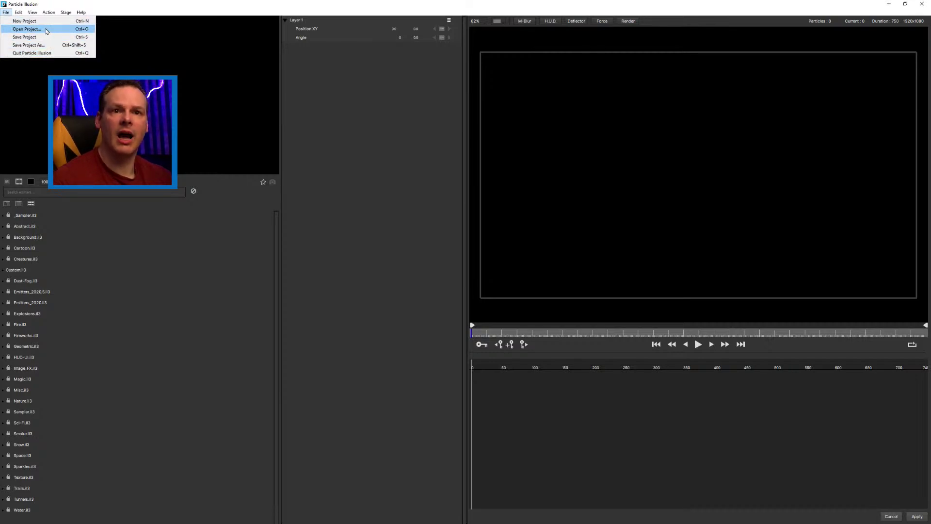
left_click(46, 30)
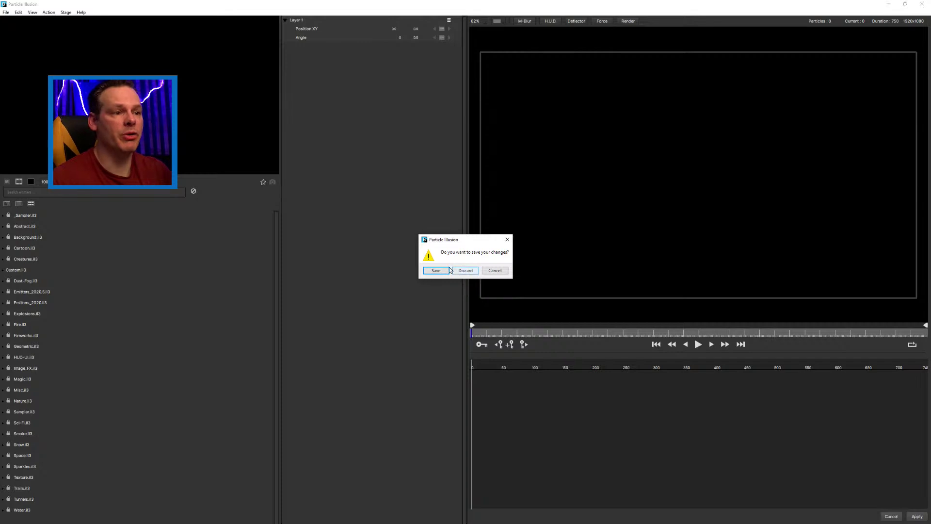
left_click(465, 270)
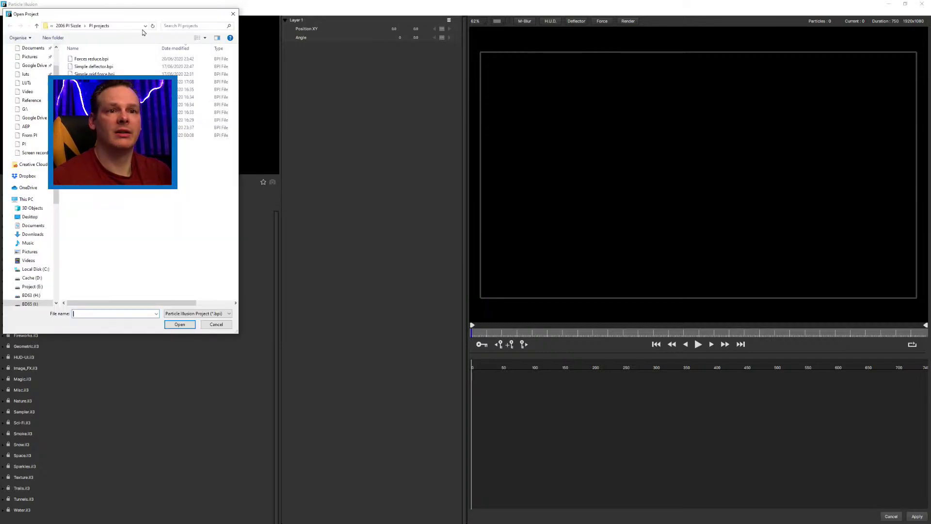
Step: Browse to the PI folder inside Particle Illusion Livestream and open the Tron BG.bpi project
left_click(64, 26)
left_click(61, 27)
left_click(86, 26)
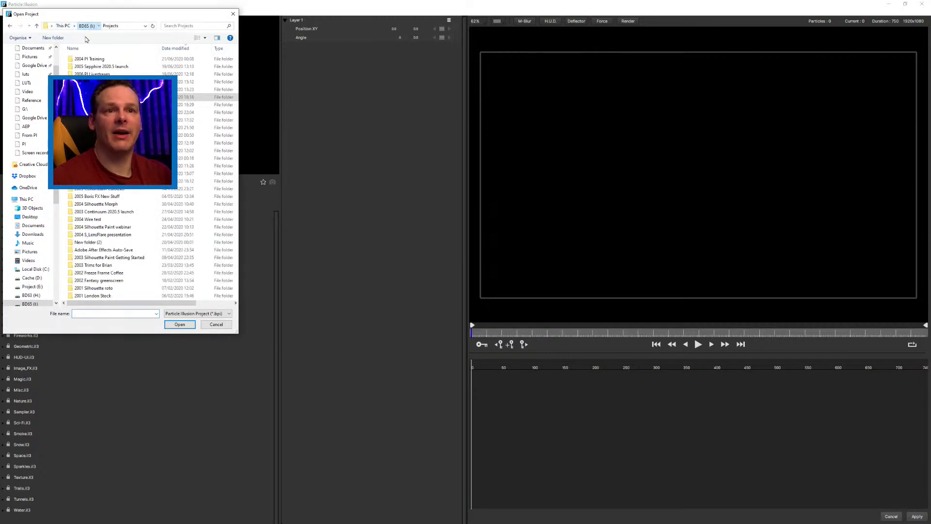
double_click(97, 89)
double_click(97, 74)
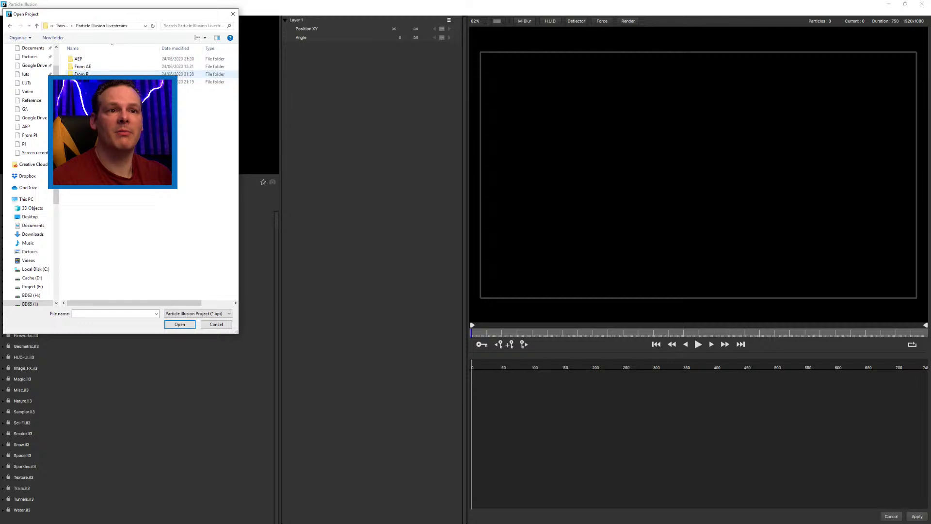
double_click(97, 81)
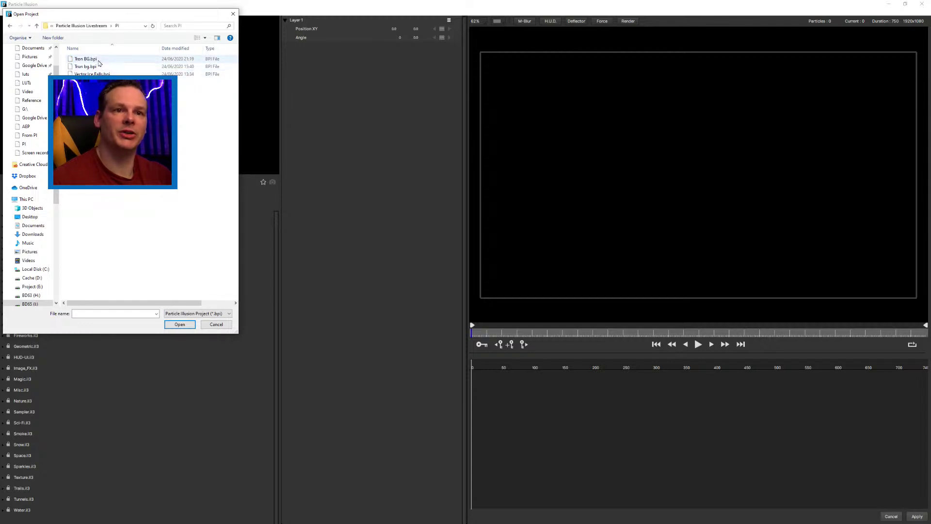
double_click(175, 59)
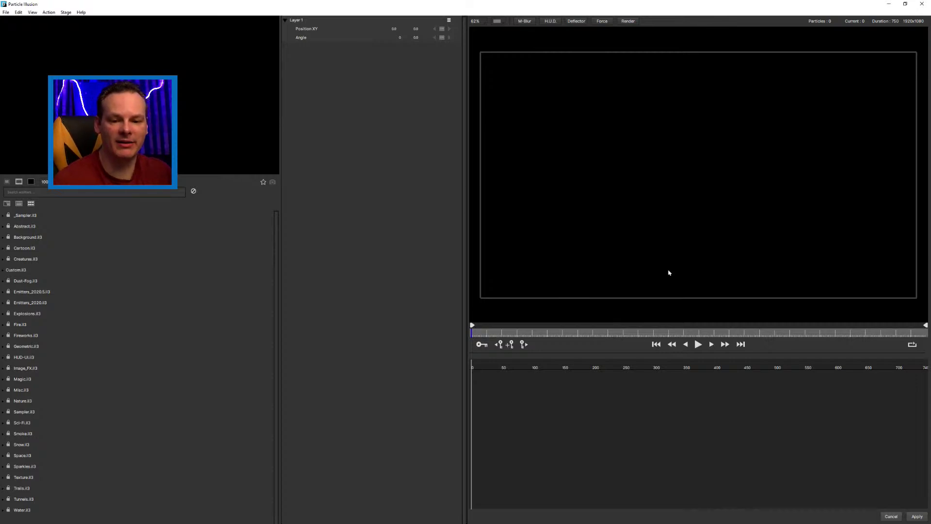
Step: Play the Tron project in Particle Illusion, apply it to the black solid, and scrub through the Particles composition
left_click(698, 344)
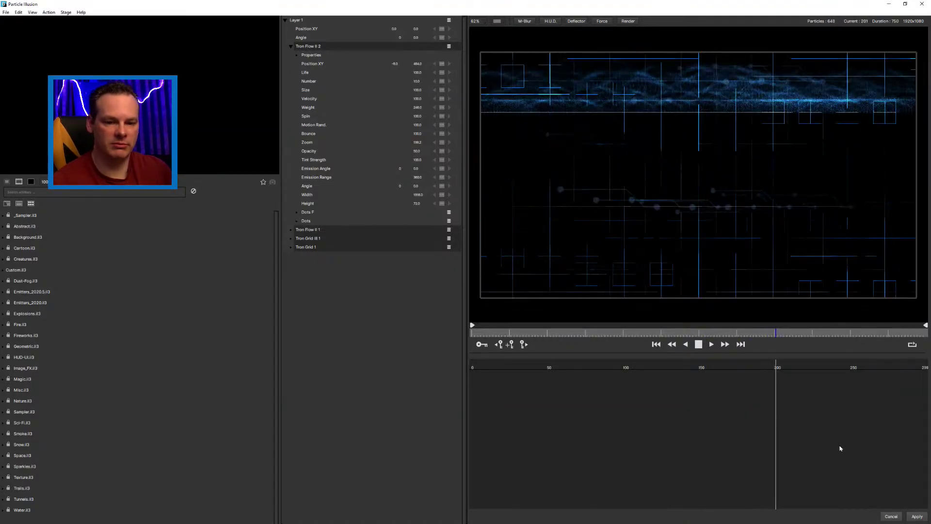
left_click(919, 517)
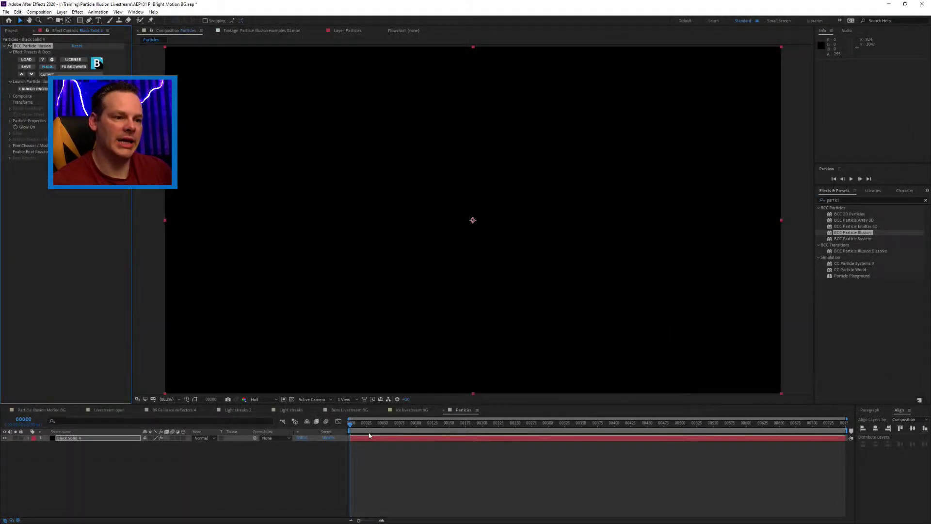
left_click_drag(370, 429, 664, 430)
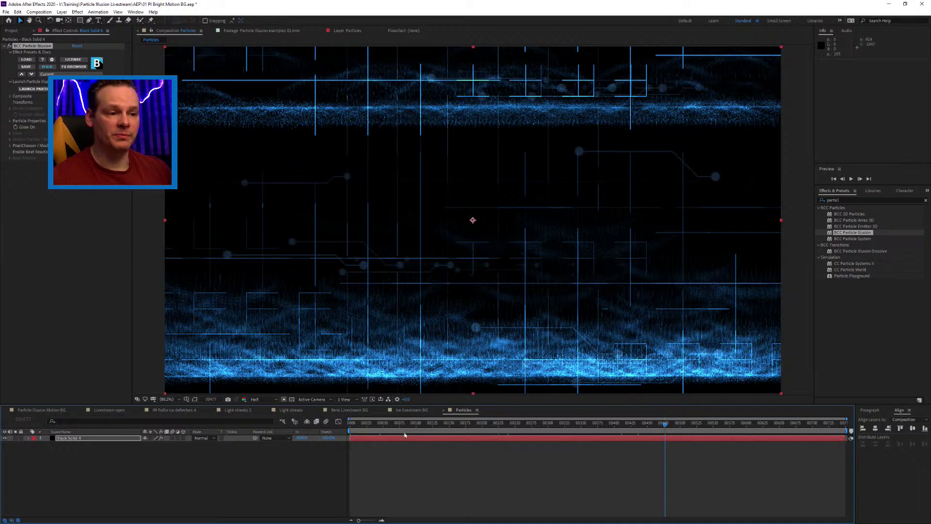
left_click_drag(472, 424, 579, 425)
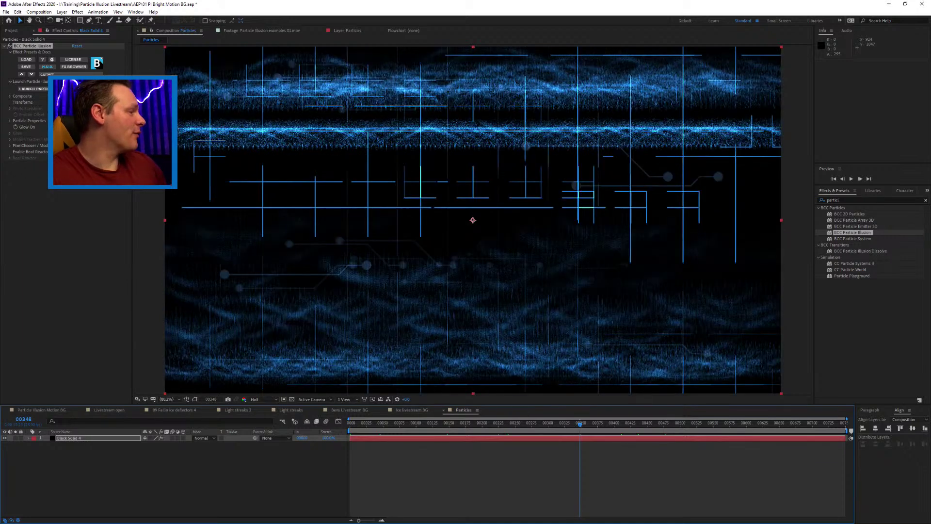
Step: In the Light streaks composition, solo the bottommost Streak 1 layer and disable its warp effect
left_click(293, 409)
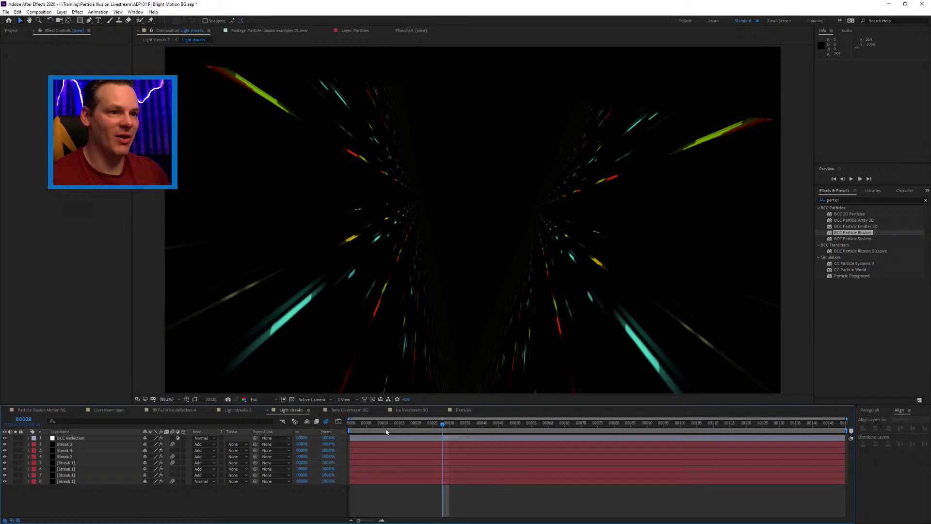
left_click(15, 481)
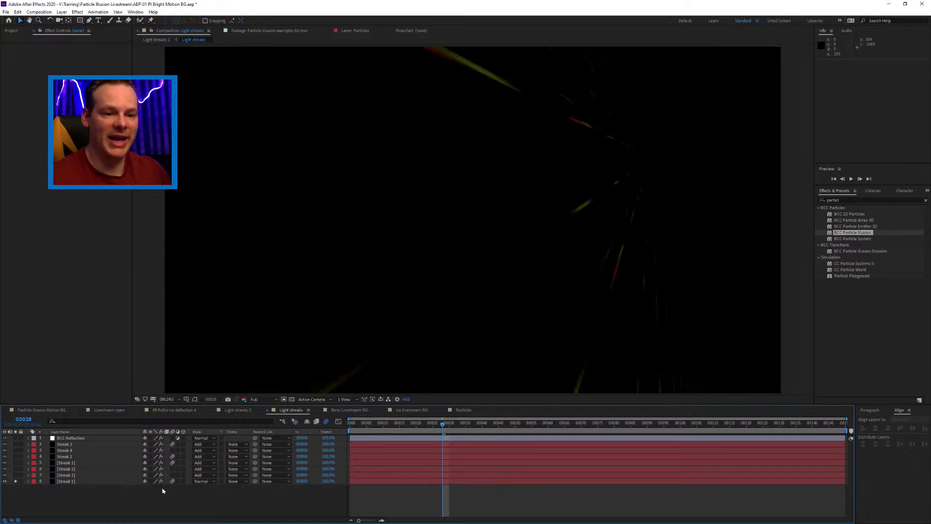
left_click(121, 481)
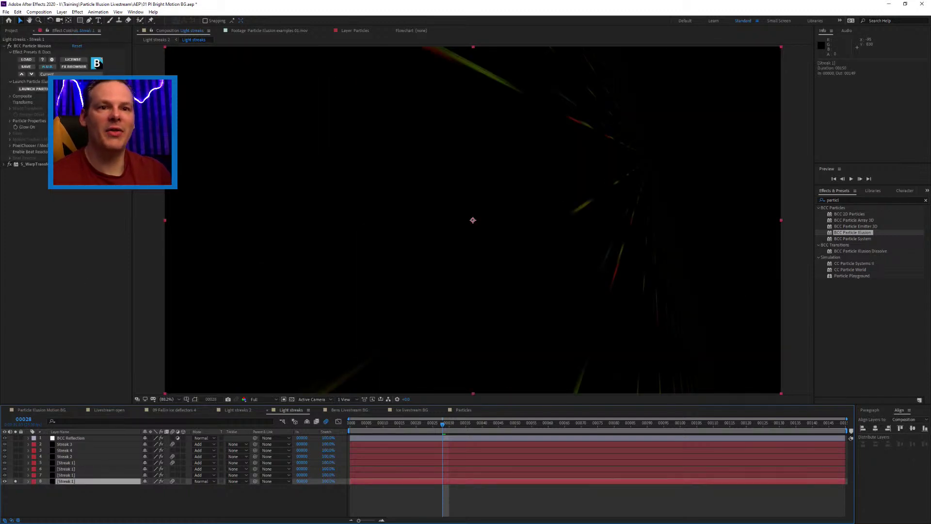
left_click(9, 163)
Step: Preview the unwarped Streak 1 particles from the first frame and scrub around frame 30
key("Home")
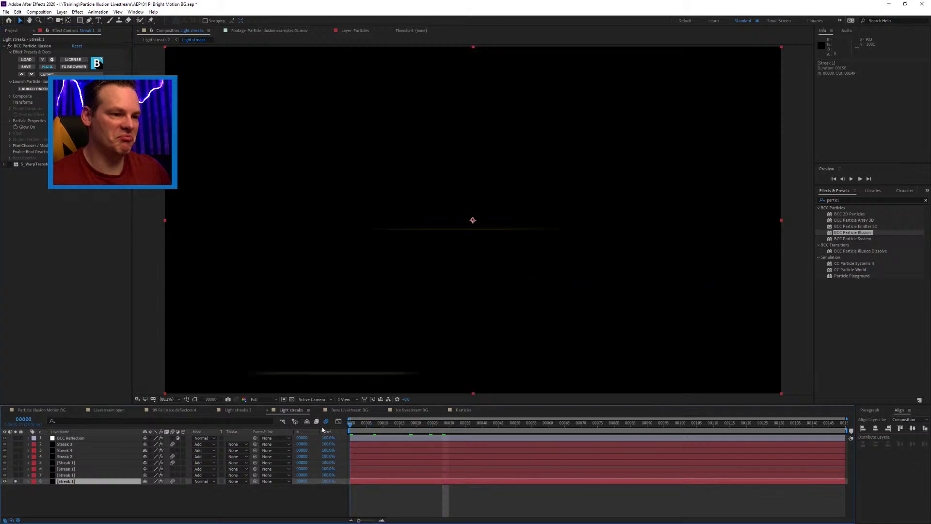
key("space")
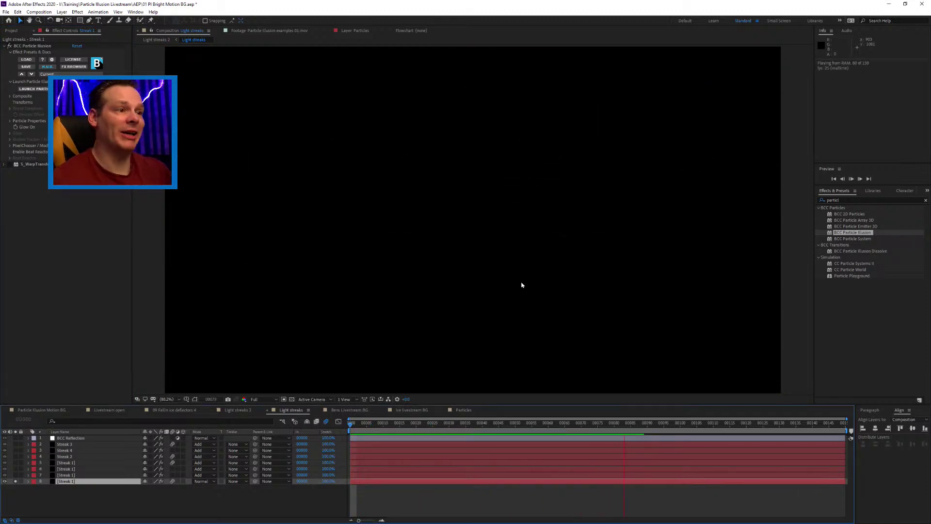
left_click(446, 424)
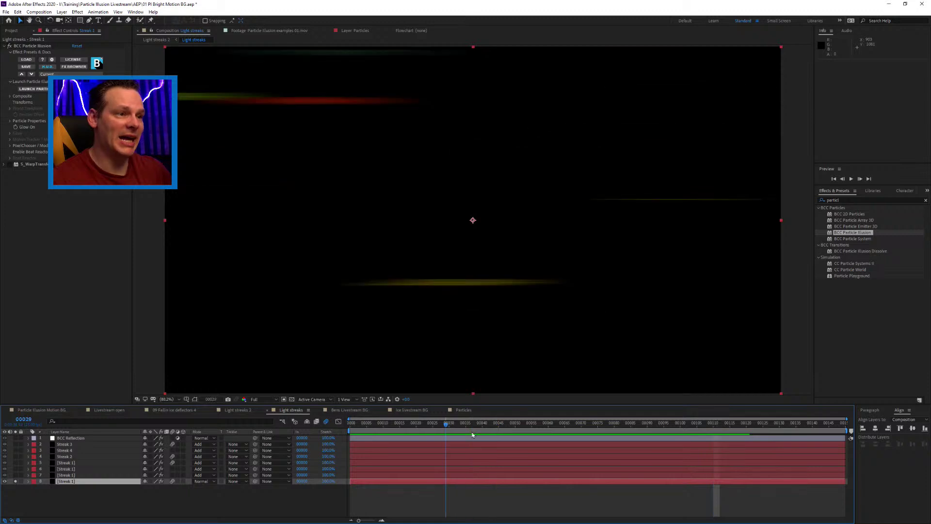
left_click_drag(473, 425, 452, 426)
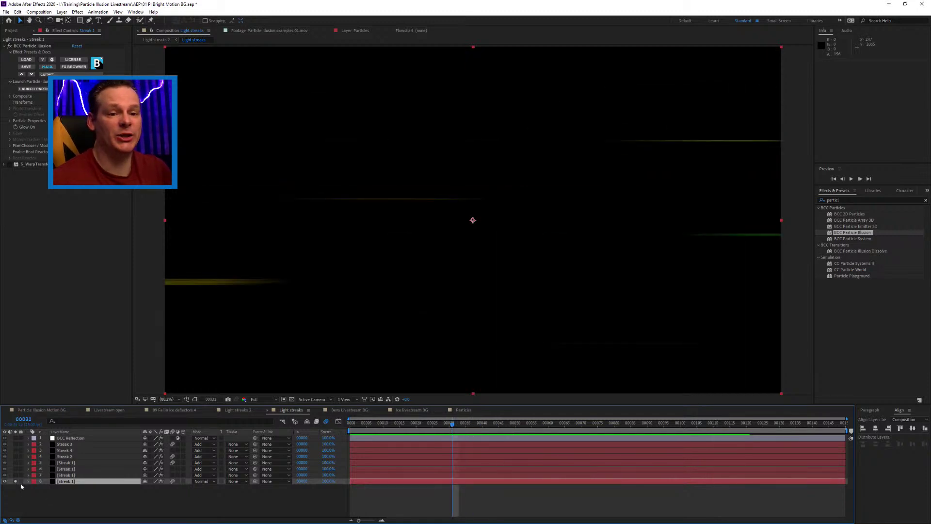
Step: Re-enable the warp effect on Streak 1, unsolo the layer, and scrub the full Light streaks composition back to frame 8
left_click(10, 164)
left_click(15, 481)
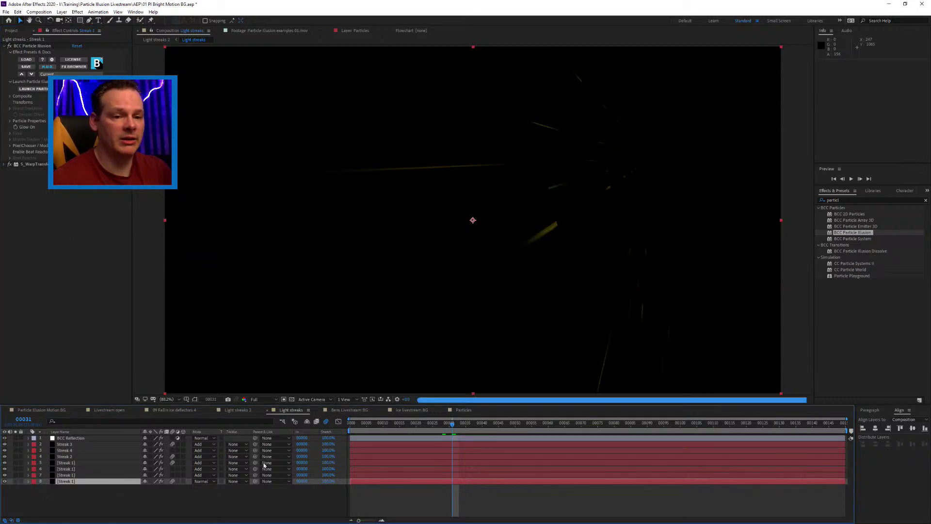
mouse_move(468, 425)
left_mouse_down()
mouse_move(558, 427)
mouse_move(377, 427)
left_mouse_up()
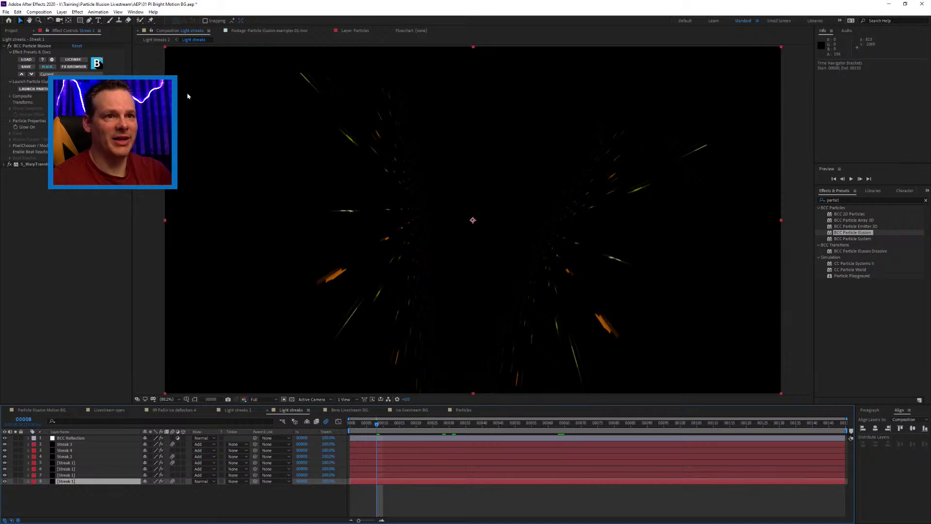
Step: Open the Light streaks 2 composition and inspect the effects on the Warp Waves, Warp Fish Eye and FreeLens layers
left_click(237, 410)
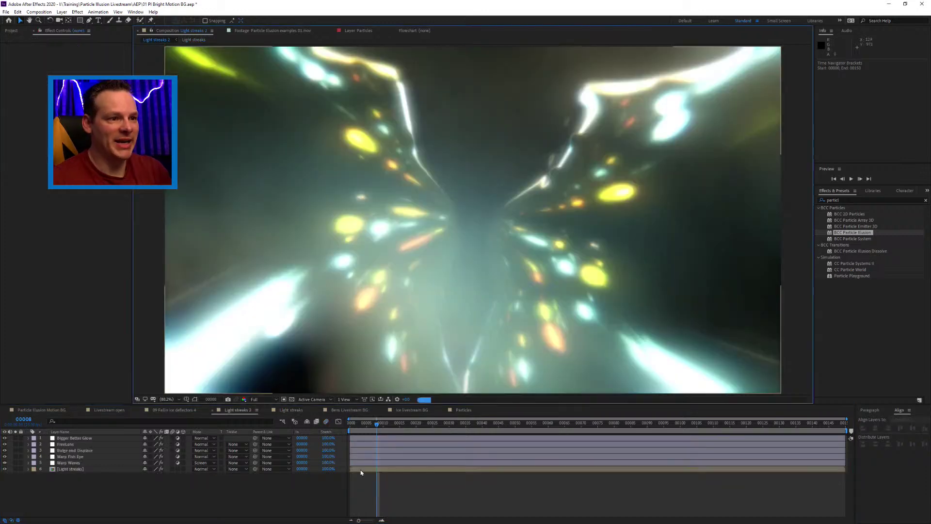
left_click(73, 462)
left_click(75, 456)
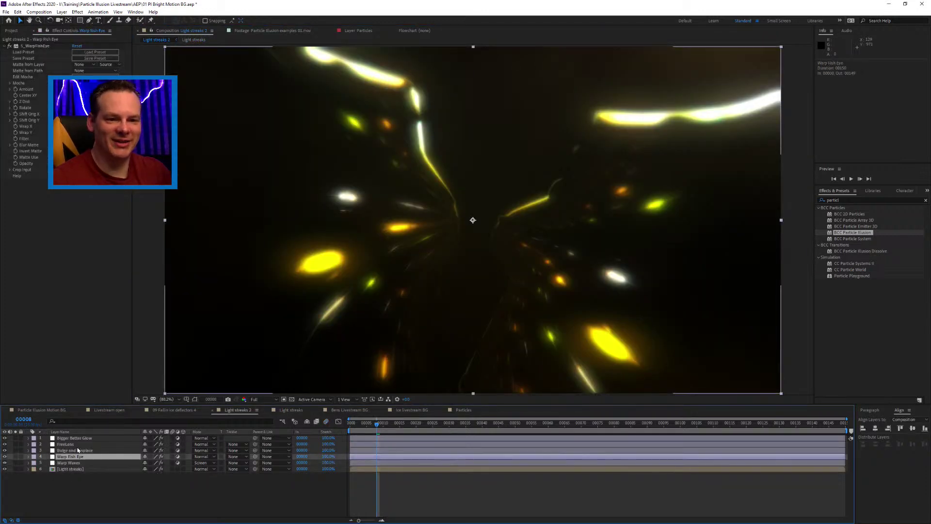
left_click(65, 444)
Step: Solo the nested Light streaks layer, then solo each adjustment layer above it in turn up to Bigger Better Glow
left_click(16, 469)
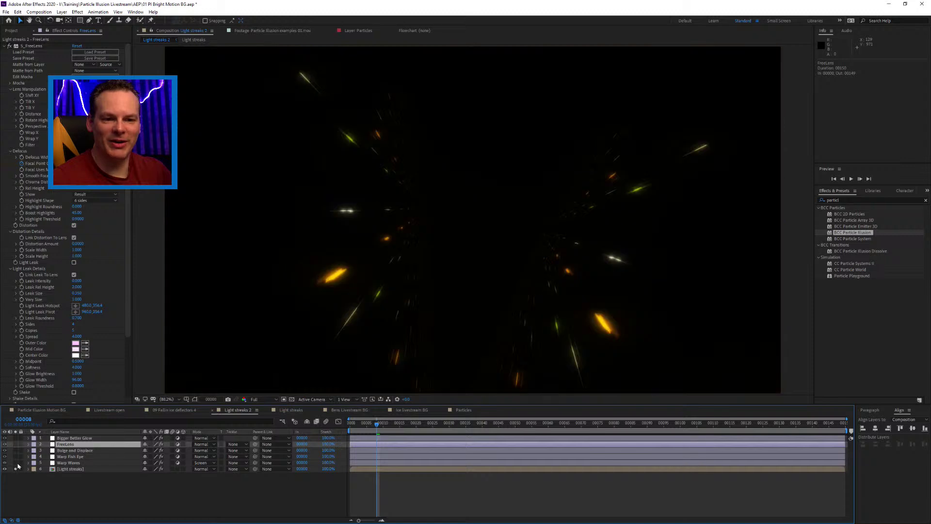
left_click(16, 462)
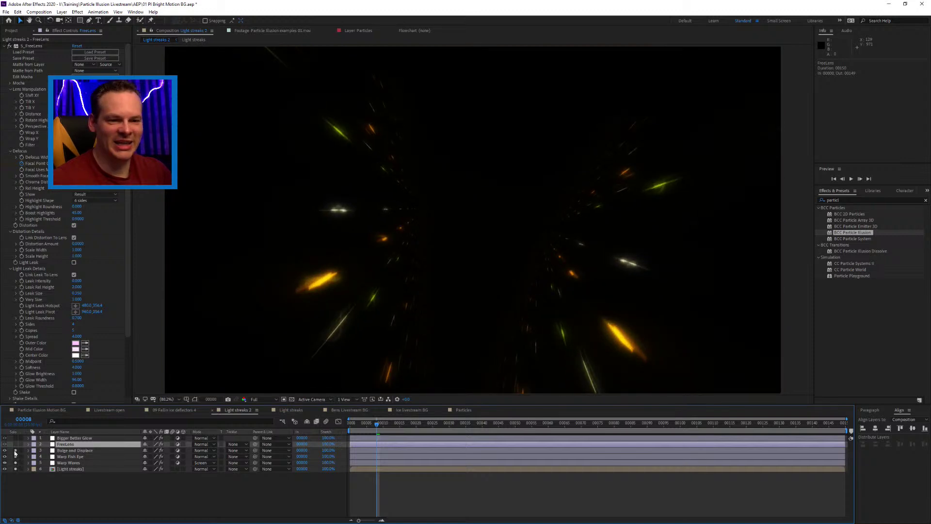
left_click(16, 444)
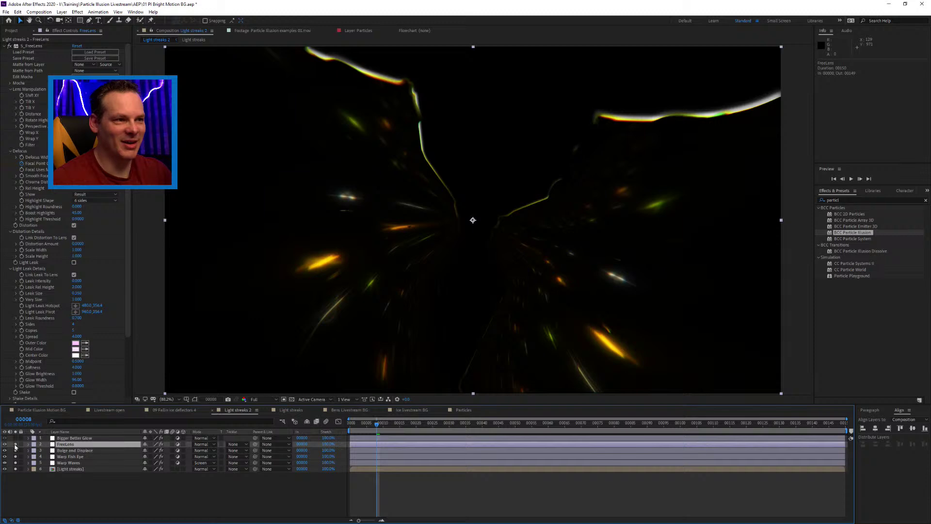
left_click(16, 437)
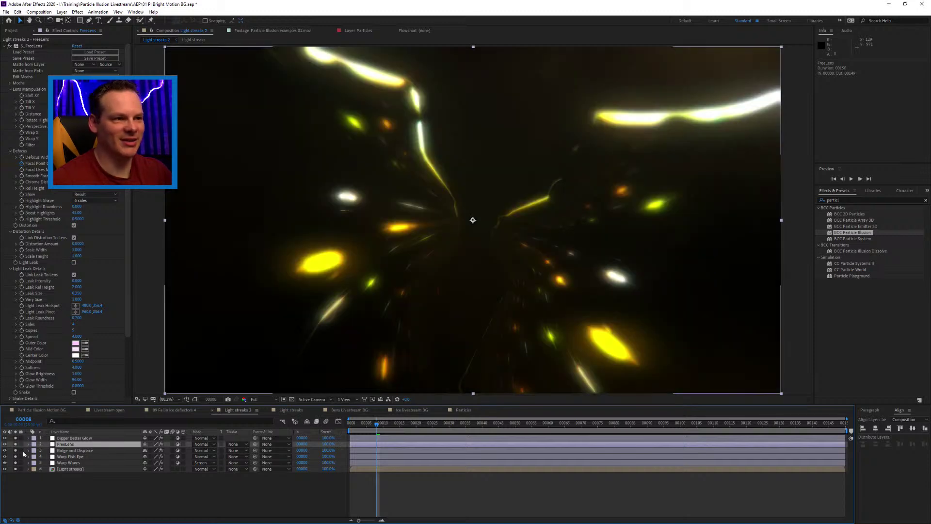
Step: Preview the finished Light streaks 2 composition from frame 36 and again from the first frame
left_click(470, 428)
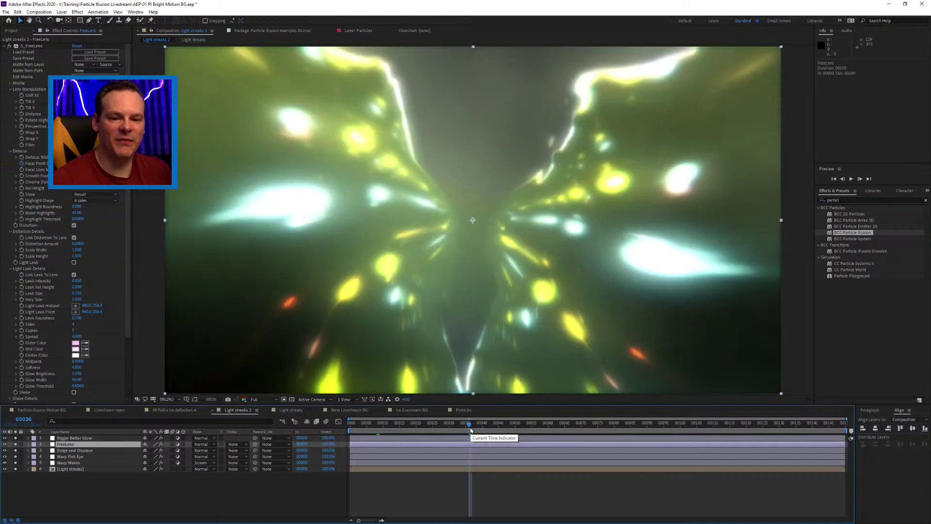
key("space")
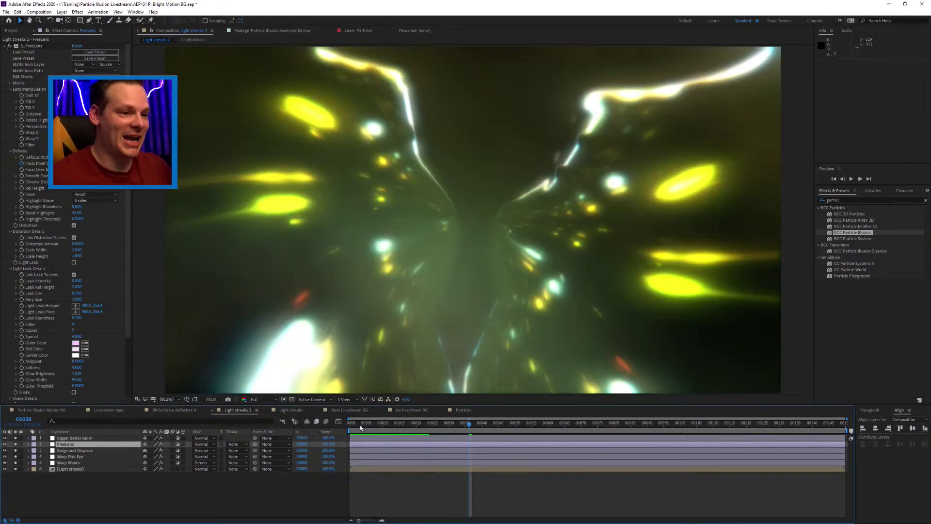
left_click(350, 427)
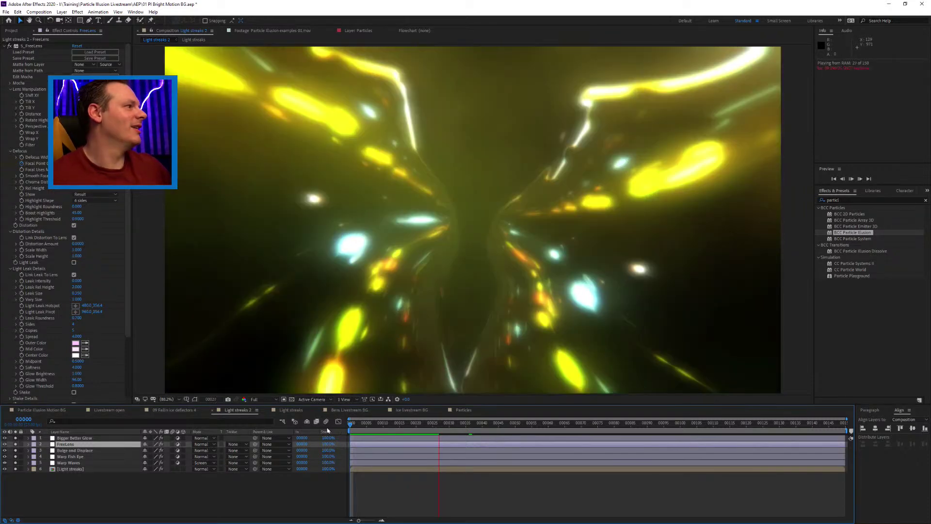
key("space")
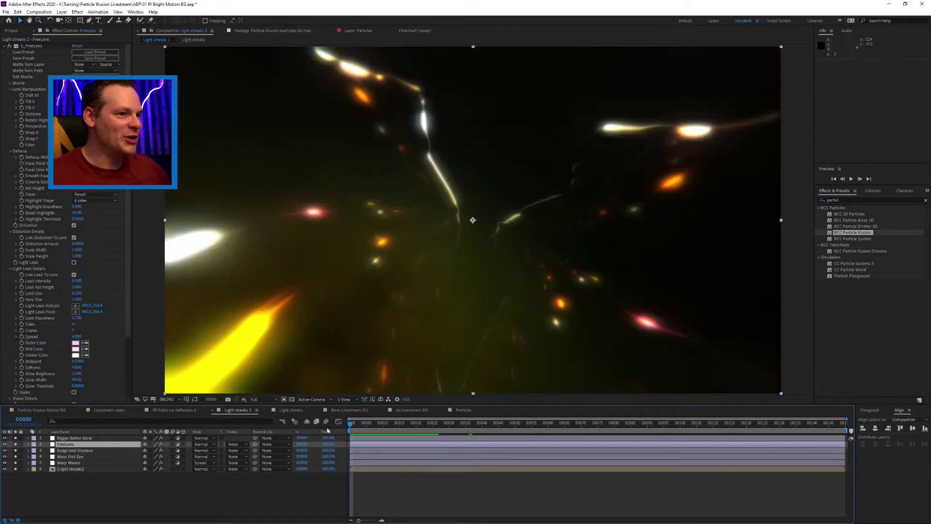